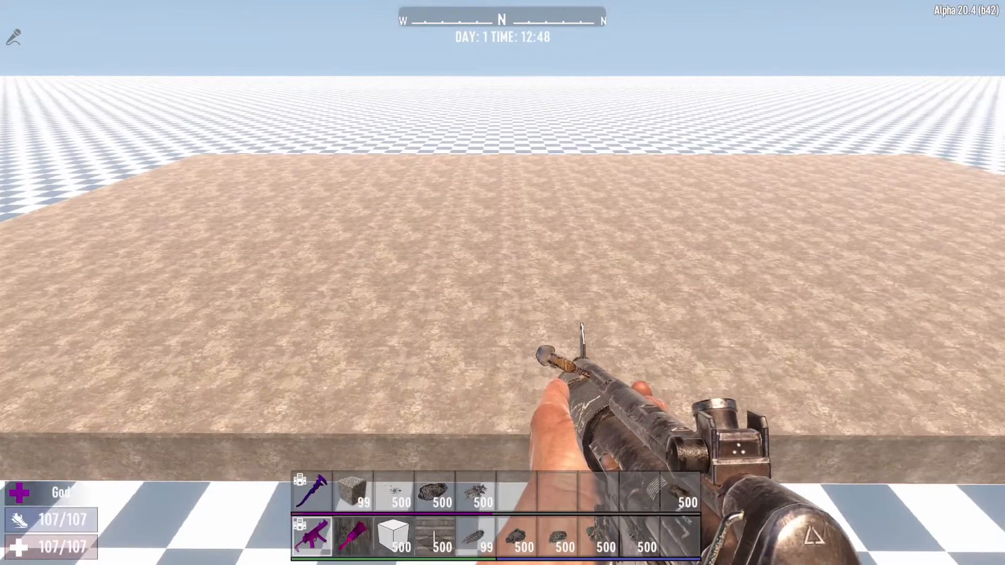
- Equip the long brick rubble block and preview it on the dirt platform
scroll(503, 283, "down", 4)
left_click(503, 283)
key("w")
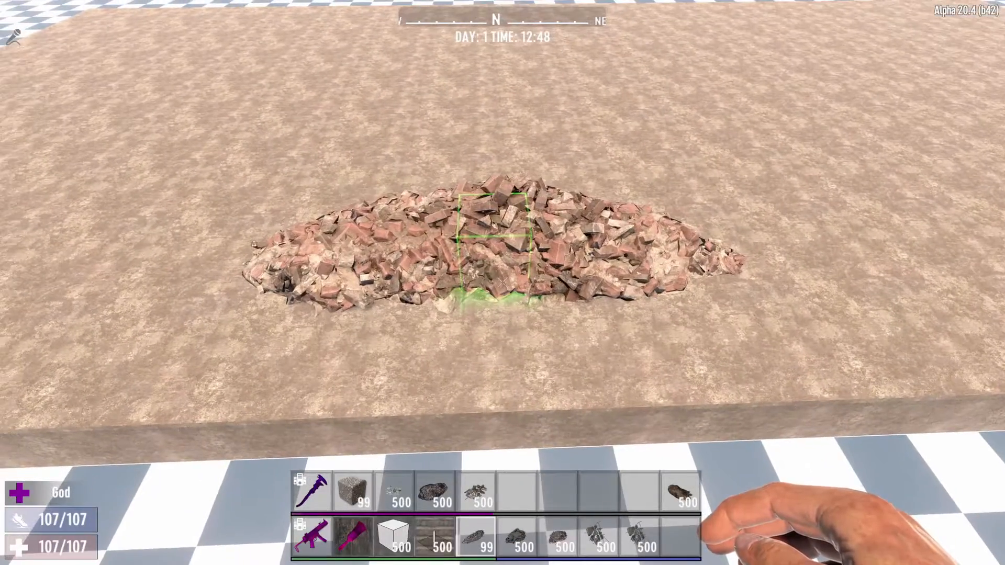
key("w")
key("s")
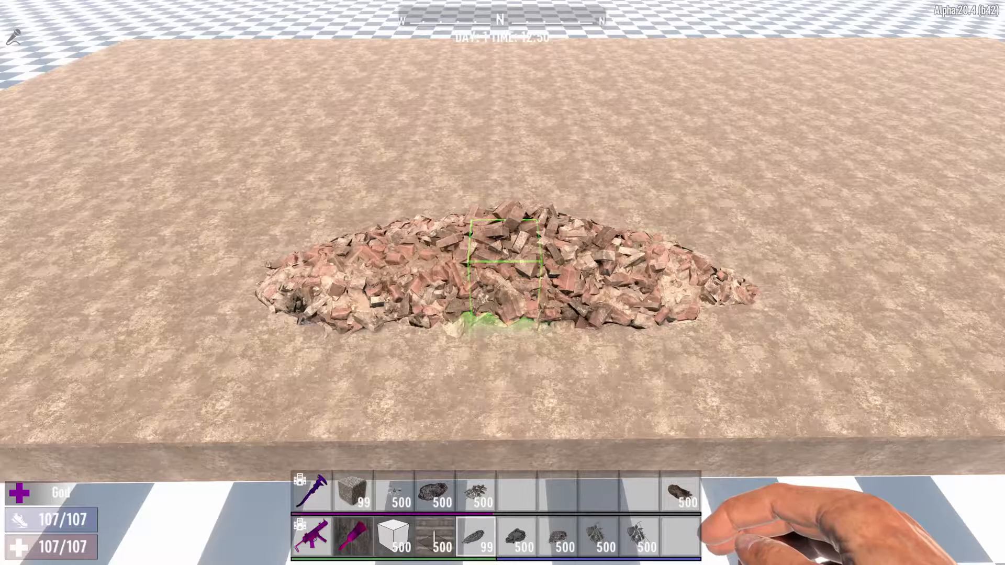
- Equip the Steel - Pillar 0.025m 1/2 Centered block and check its name
key("4")
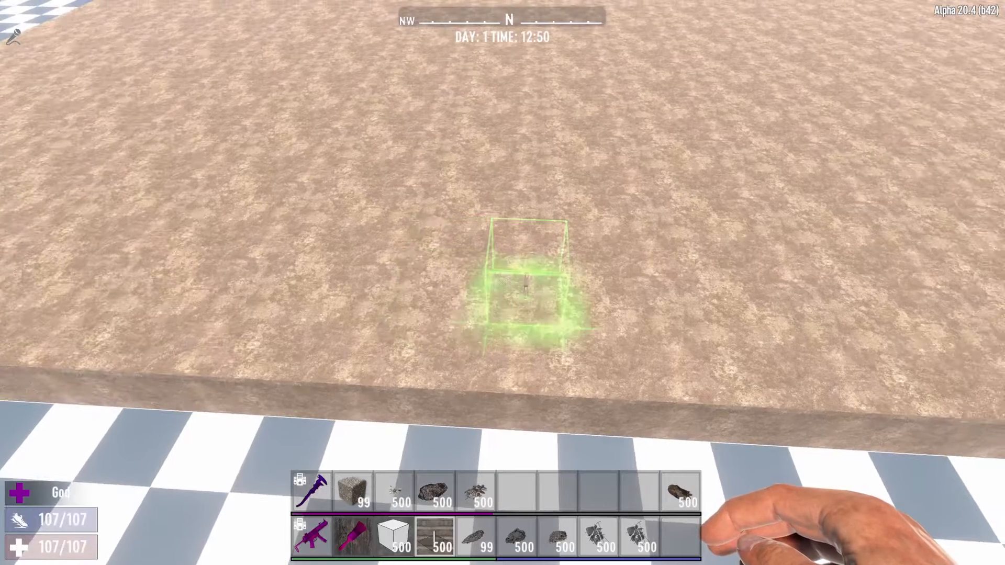
key("Escape")
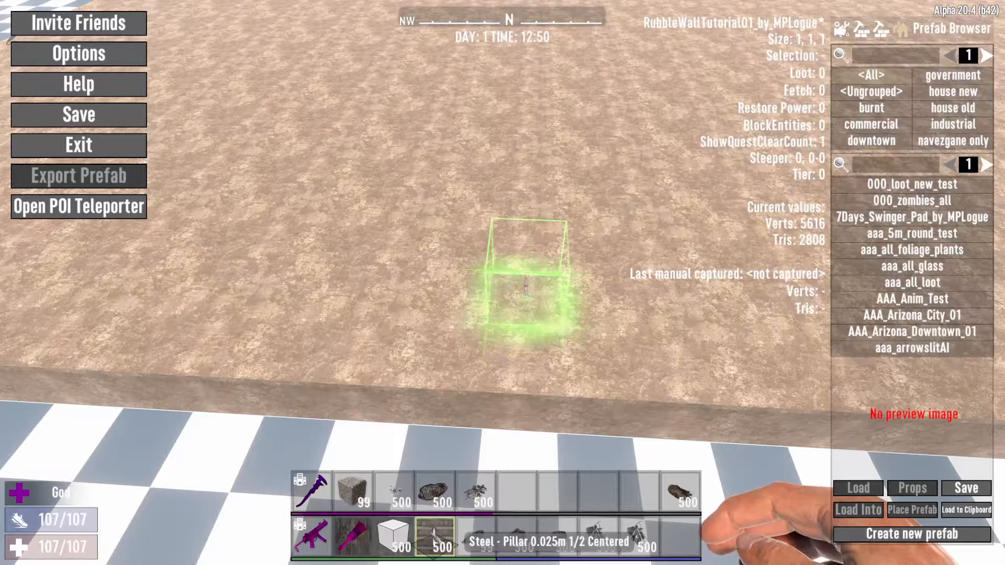
key("Escape")
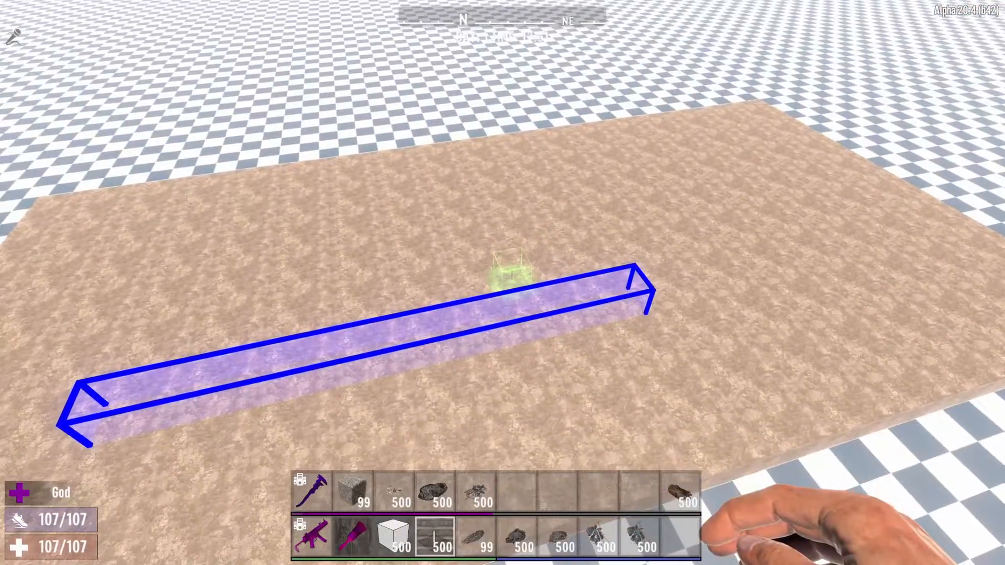
- Stretch the long strip selection upward to wall height and fill it with the thin steel pillar blocks
key("g")
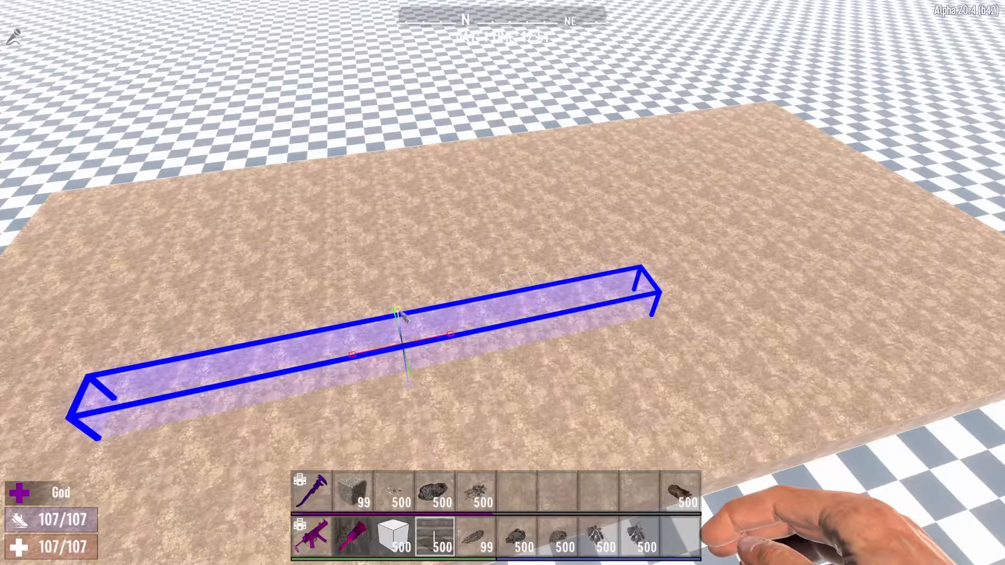
key("g")
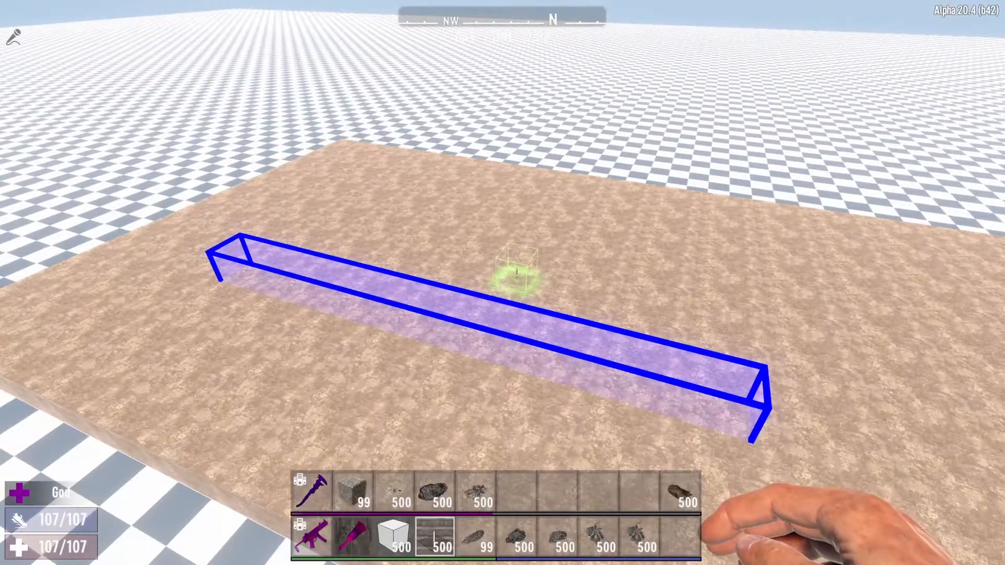
key("g")
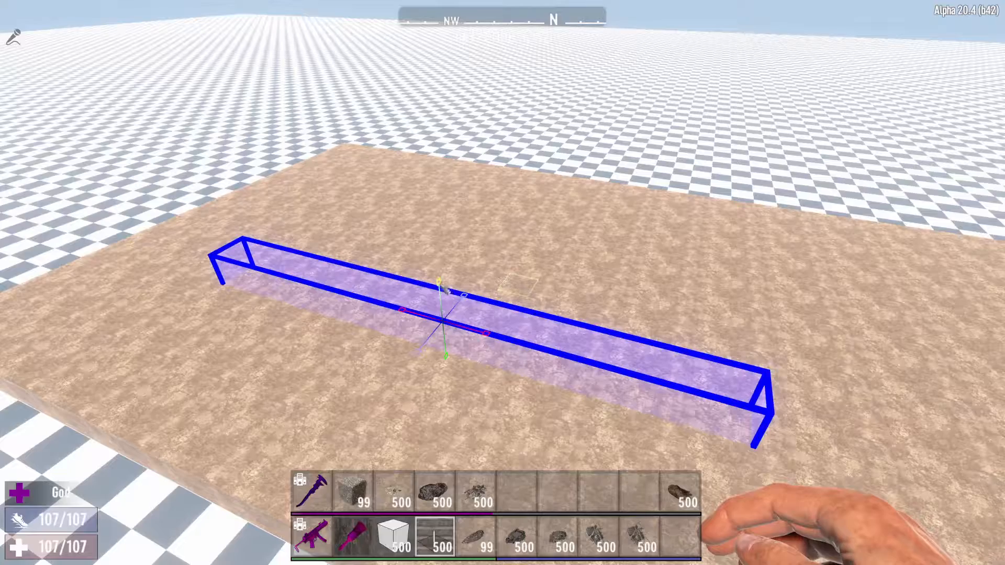
left_click_drag(444, 290, 431, 216)
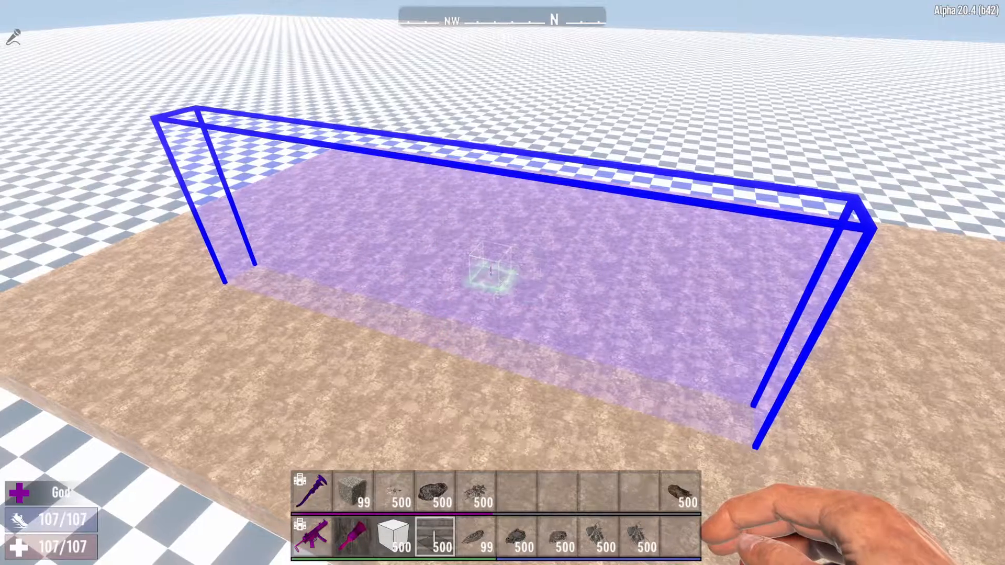
key("l")
- Equip the long rubble block and place one lying flat against the lower part of the pillar grid
key("1")
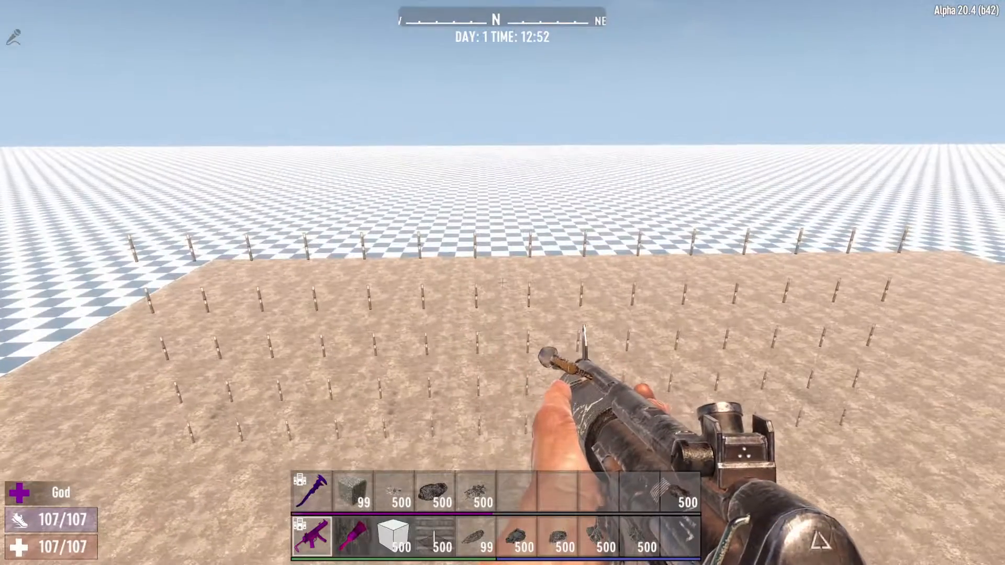
key("3")
scroll(503, 283, "down", 2)
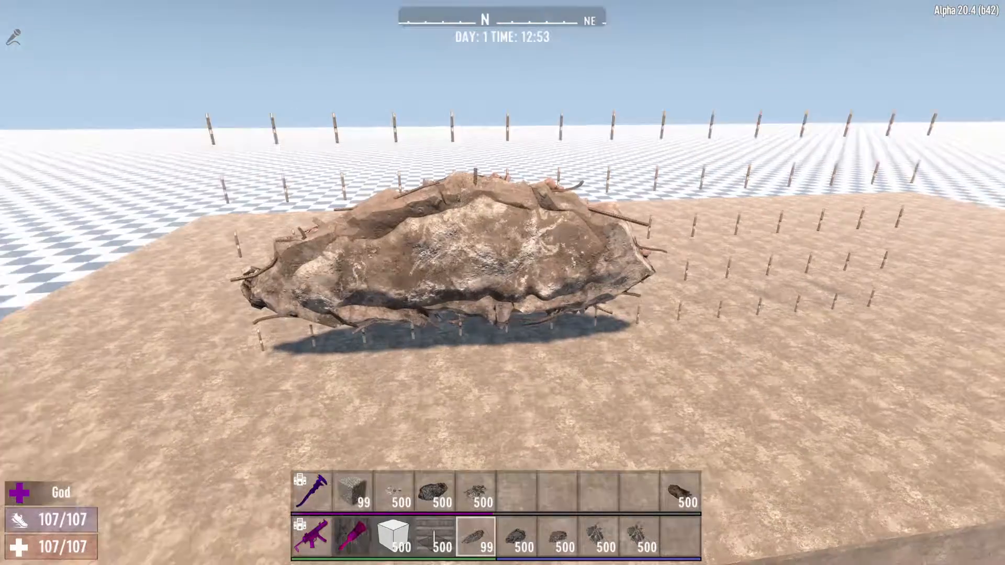
right_click(502, 283)
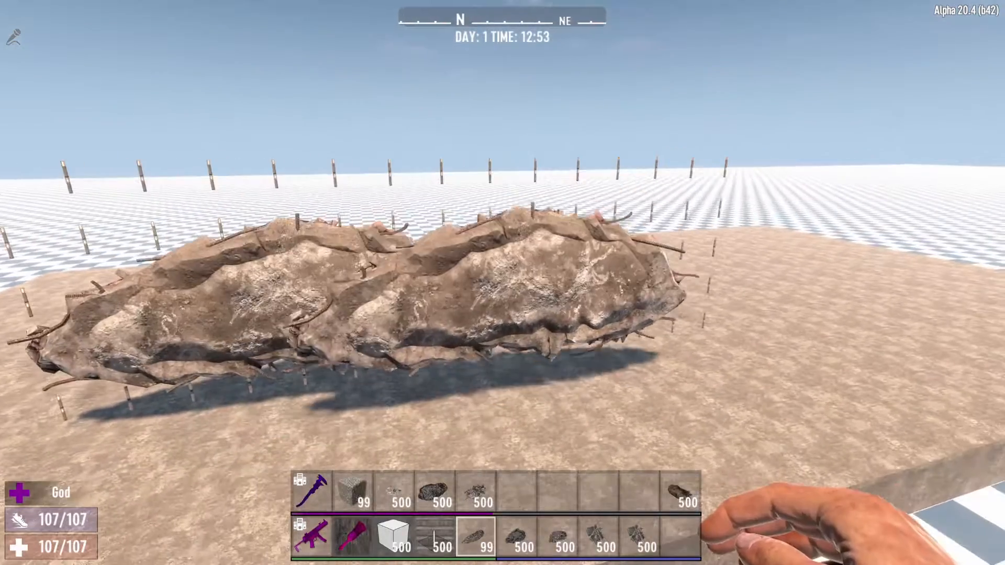
left_click(502, 282)
left_click(502, 283)
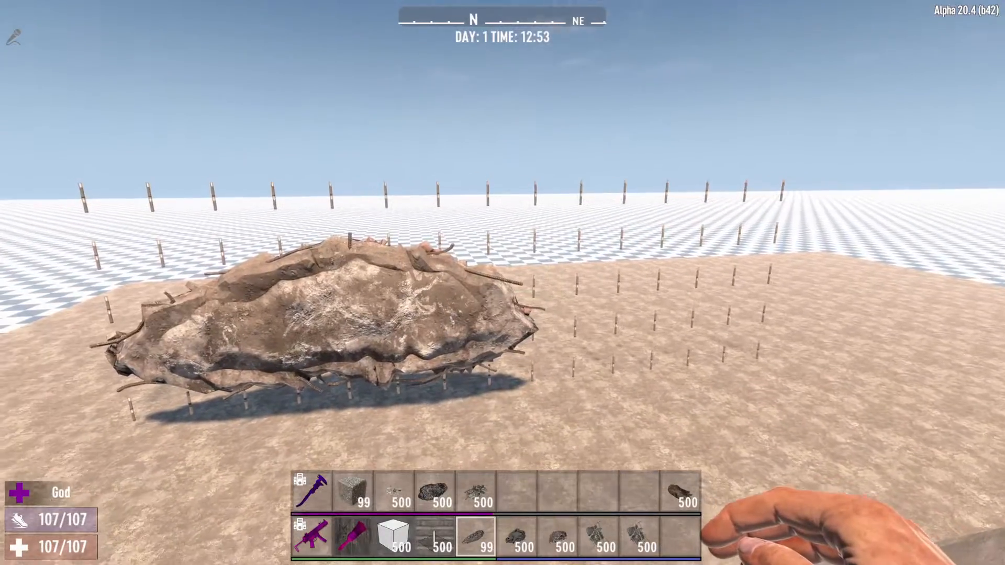
- Turn the rubble block upright and place it on the pillar grid beside the first flat piece
key("w")
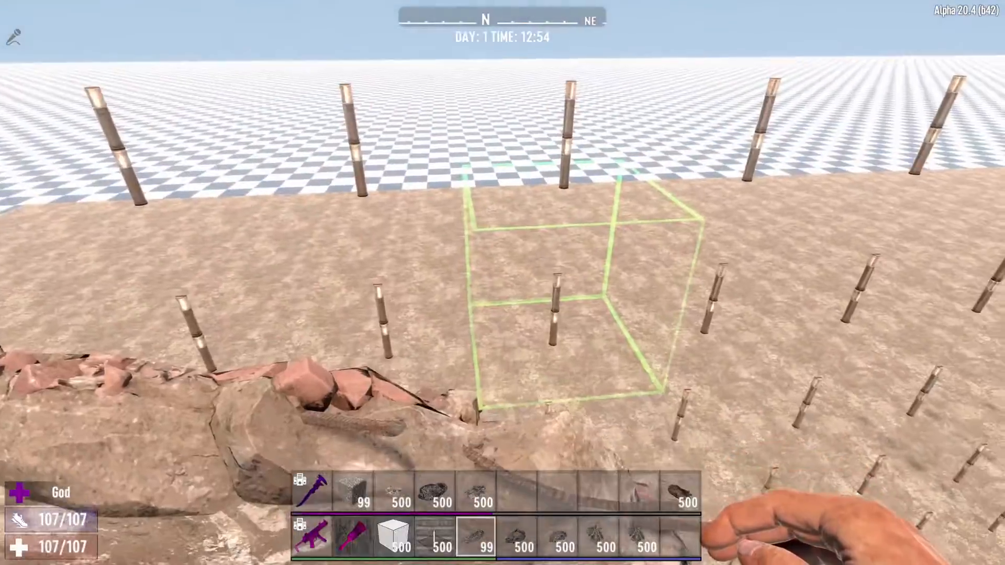
key("s")
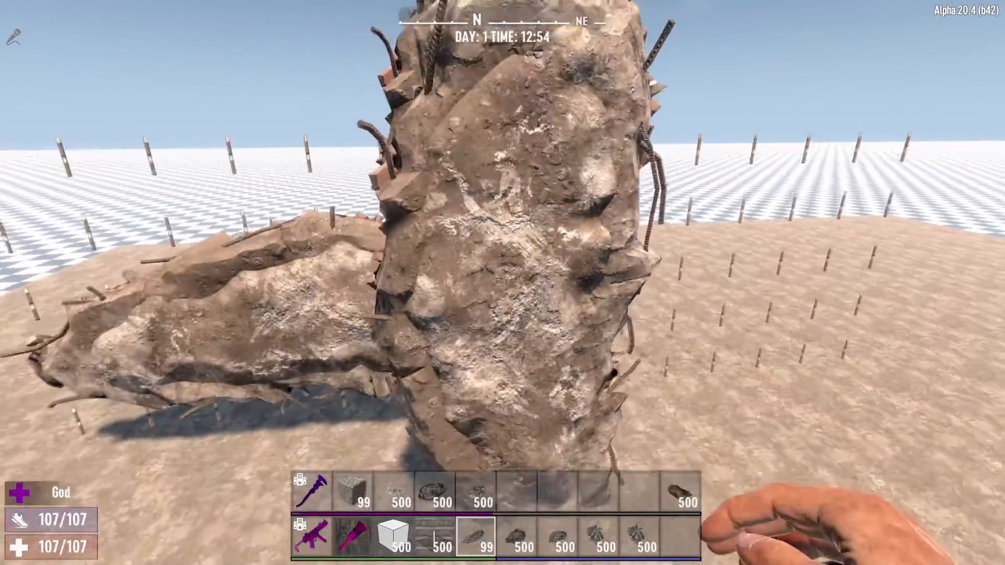
key("s")
key("w")
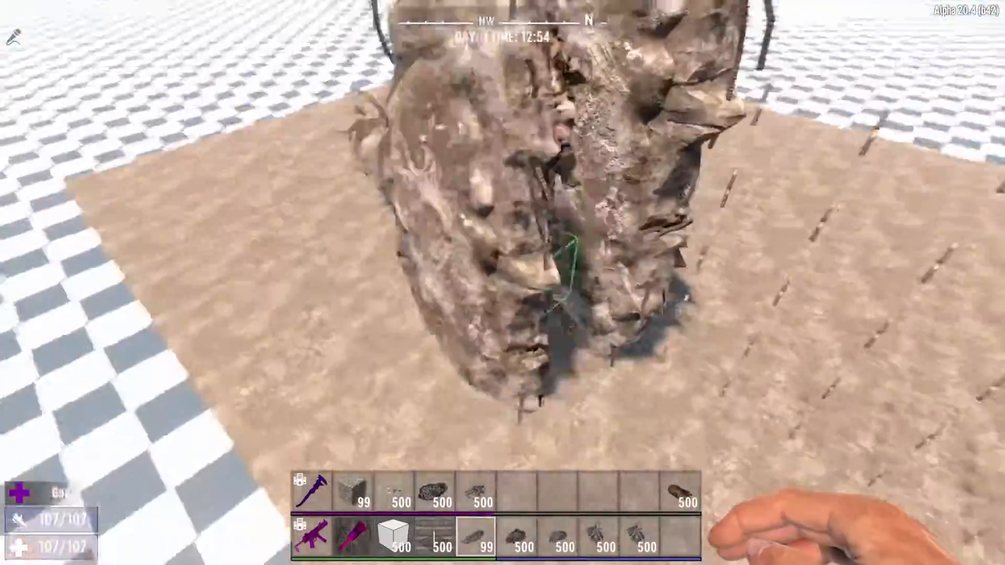
- Inspect the upright rubble from behind, and place another flat rubble block on its other side along the grid's base
key("w")
key("d")
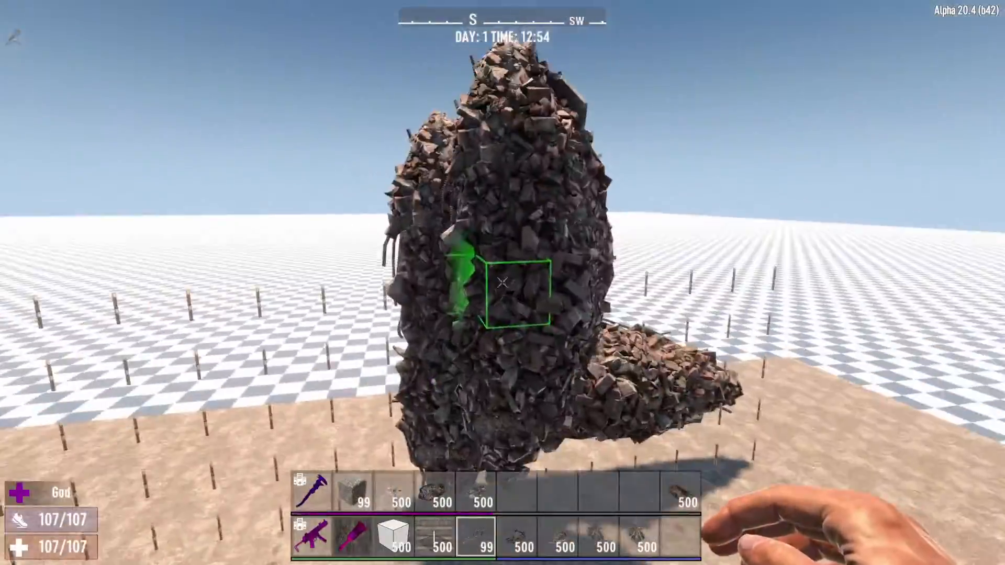
key("d")
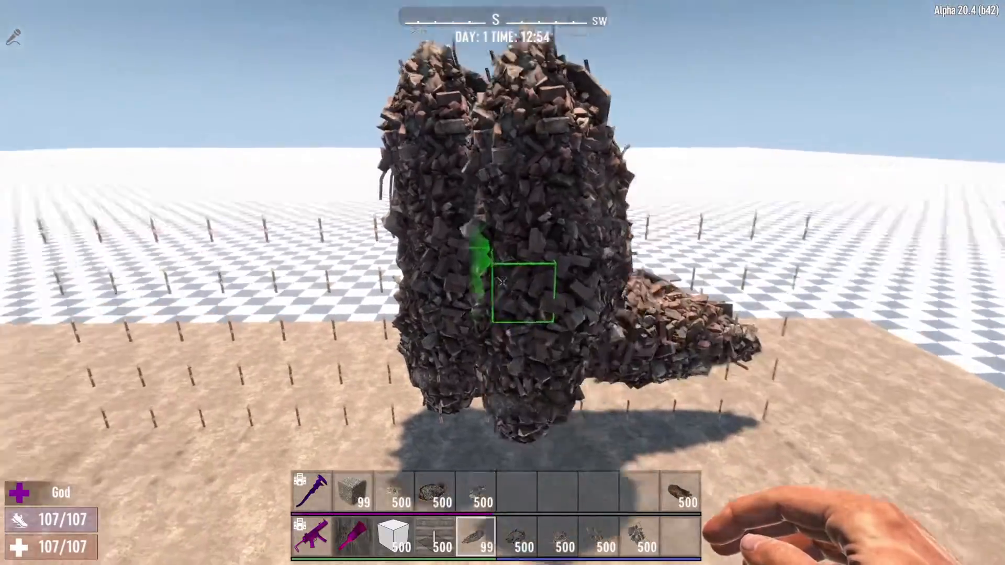
key("s")
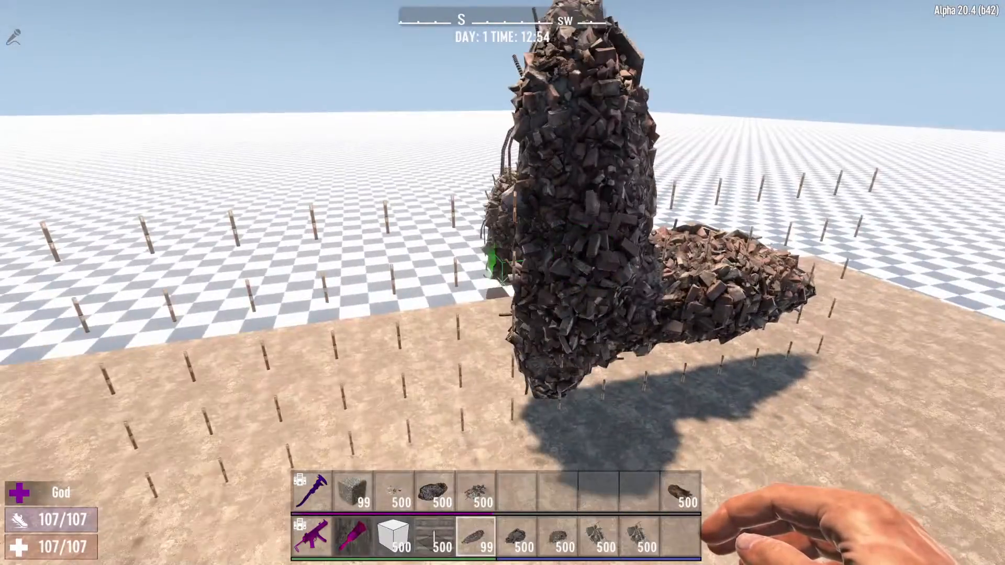
key("w")
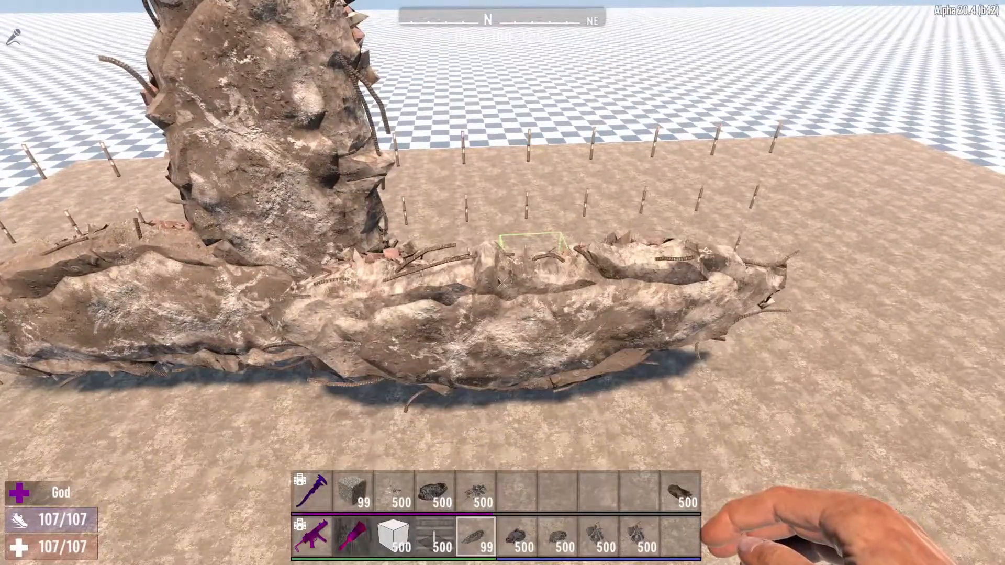
right_click(503, 283)
key("s")
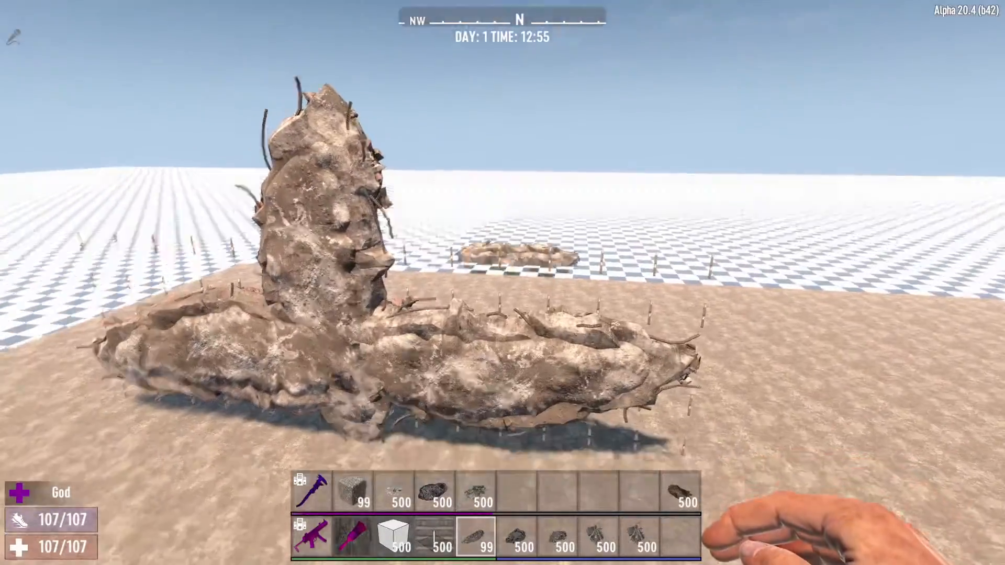
- Equip the concrete slab rubble block and check the names of the neighbouring rubble blocks, including Brick Rubble Pile and Rubble Ramp Bottom
scroll(503, 283, "down", 1)
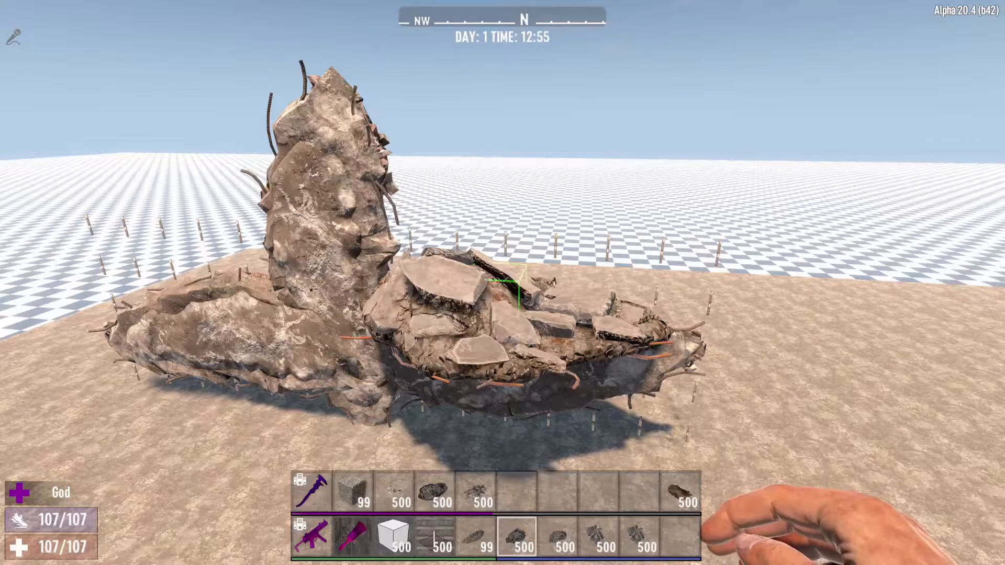
key("Escape")
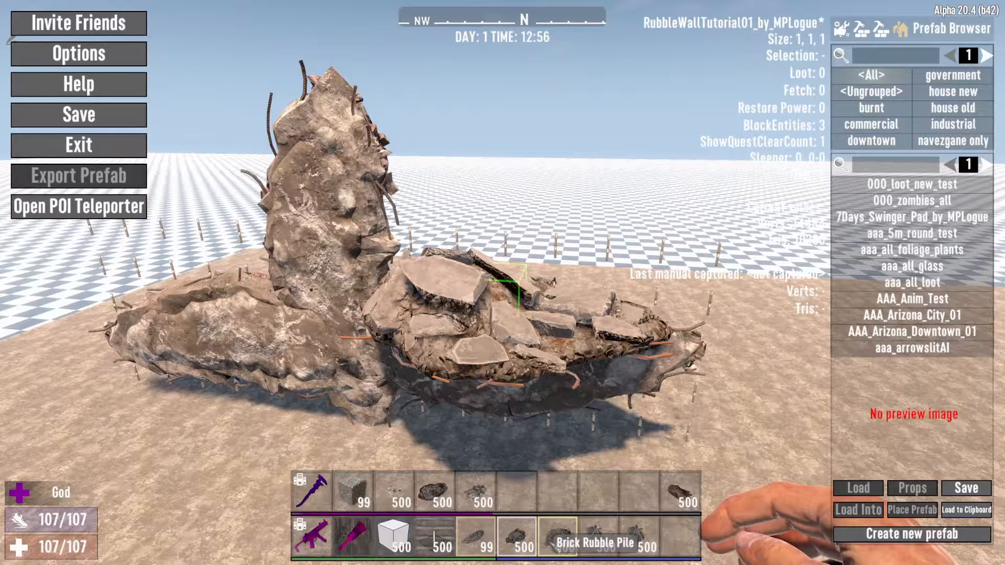
scroll(503, 283, "down", 1)
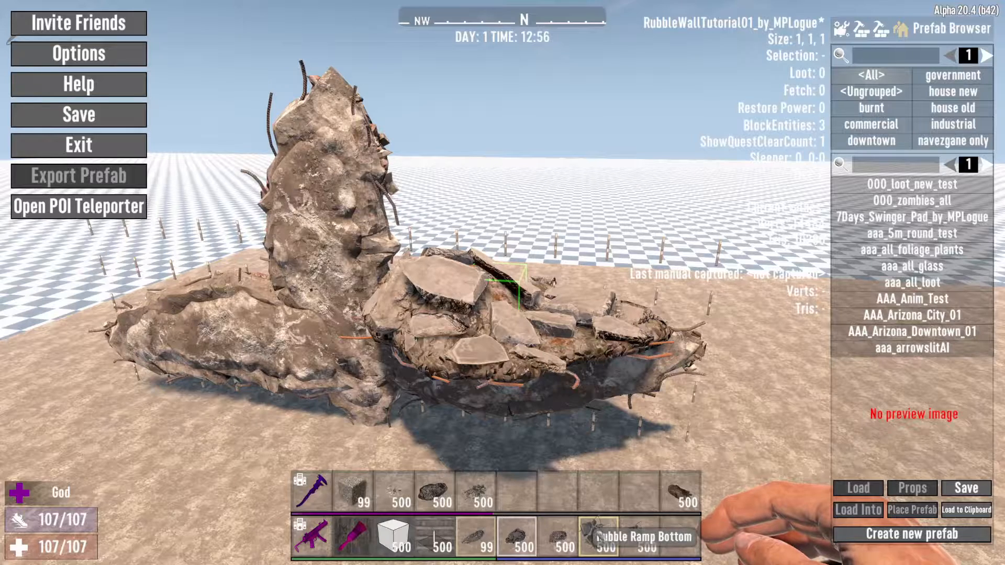
scroll(503, 283, "down", 1)
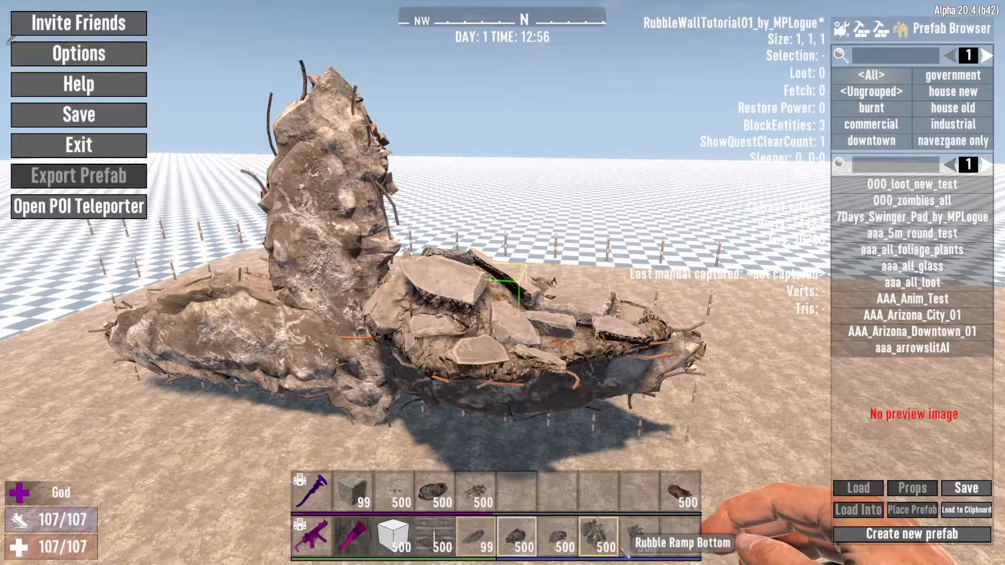
key("Escape")
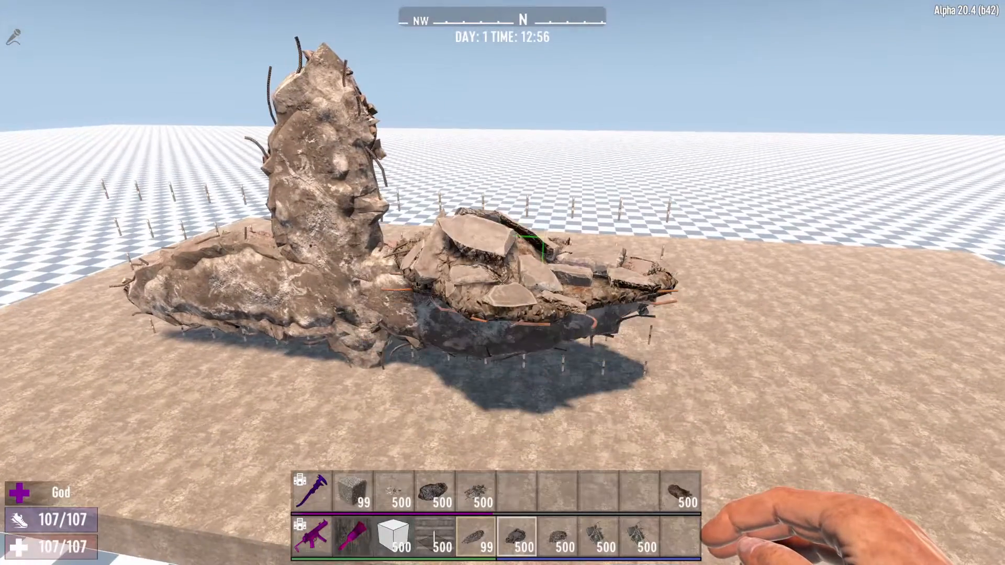
- Preview the other hotbar blocks in front of the rubble wall, ending on the long rubble block
key("w")
scroll(503, 283, "up", 6)
scroll(503, 283, "up", 6)
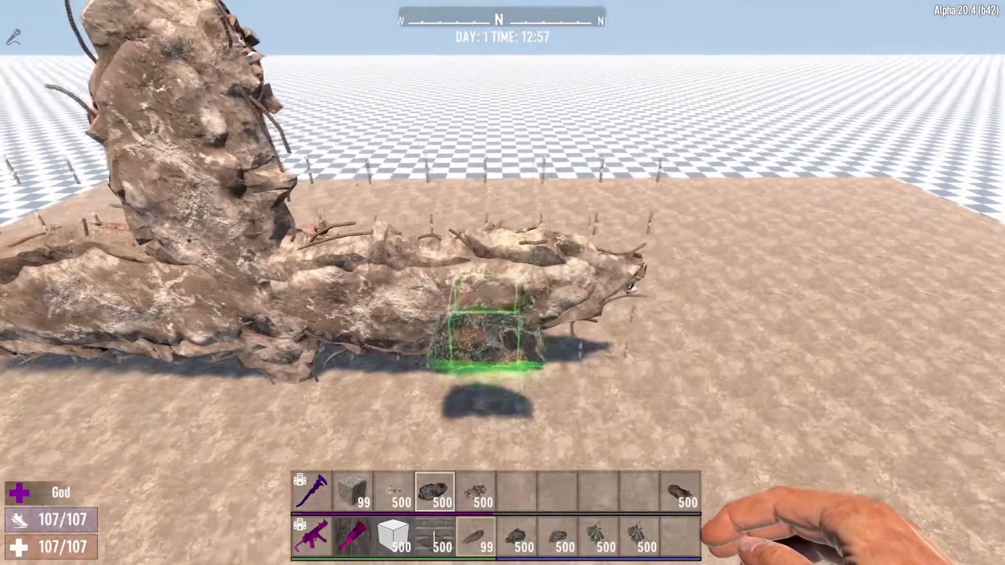
key("6")
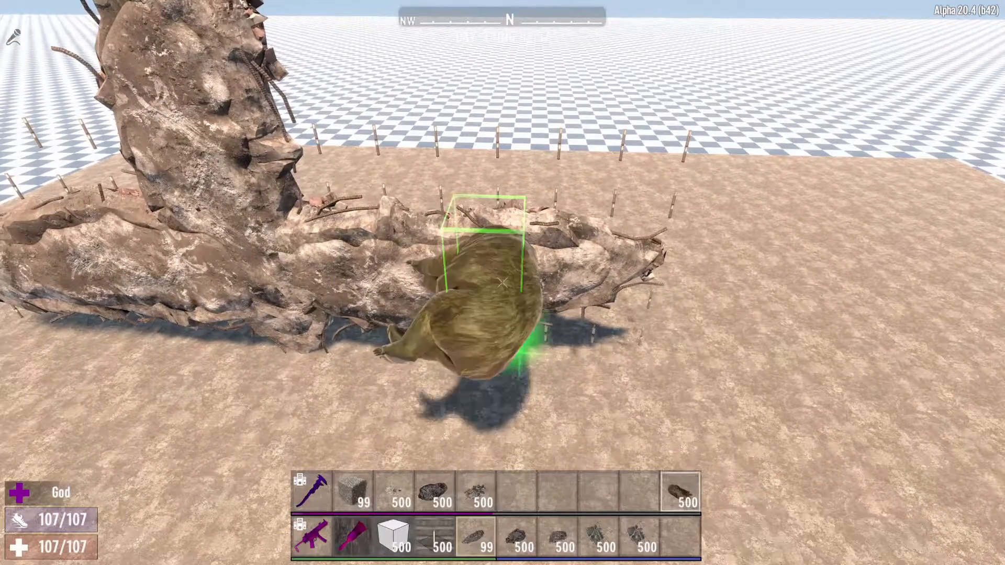
scroll(502, 283, "up", 1)
scroll(503, 283, "down", 1)
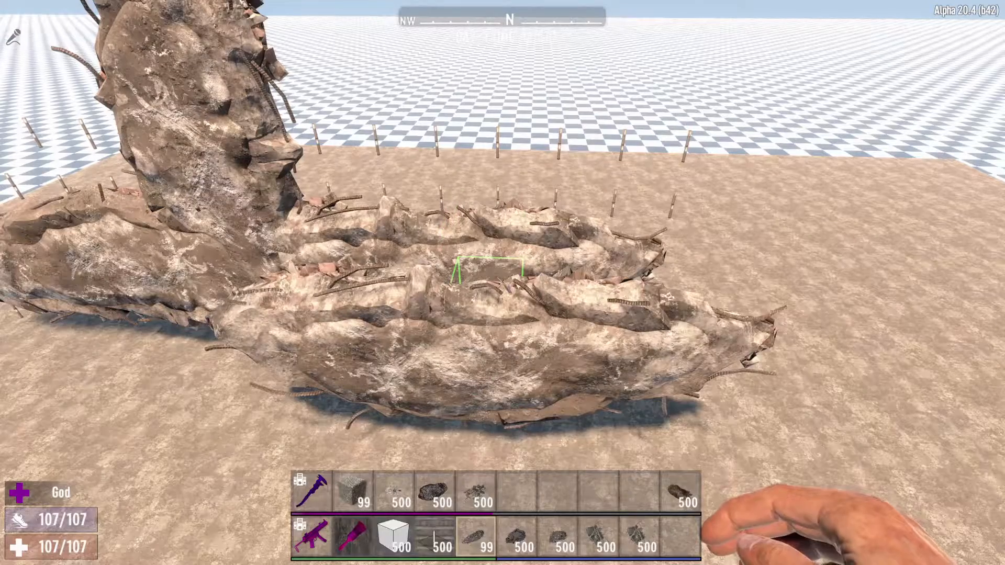
- Rotate the long rubble block so its smooth side faces up and place it in front of the flat rubble
key("r")
key("r")
key("r")
key("r")
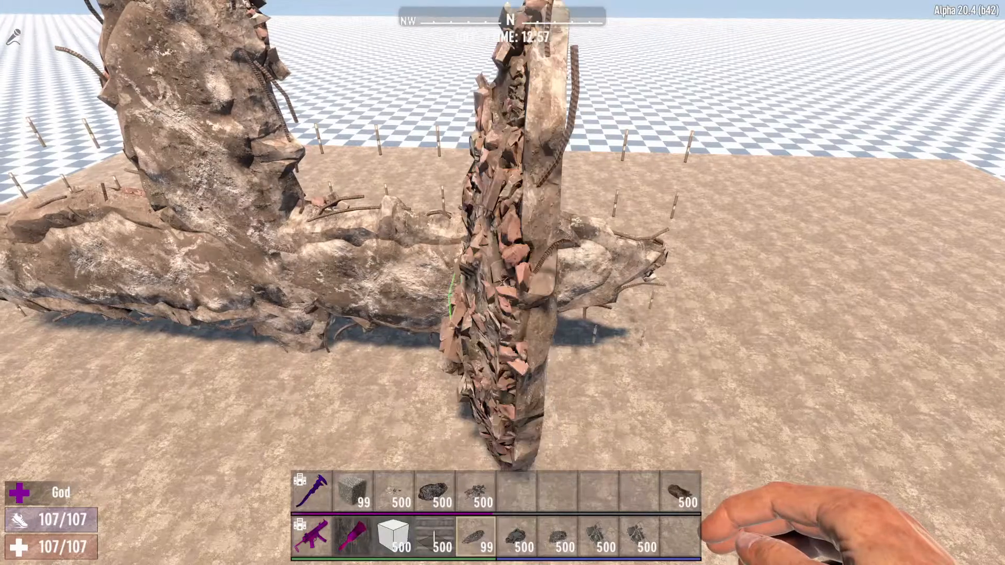
key("r")
key("r")
key("r")
key("r")
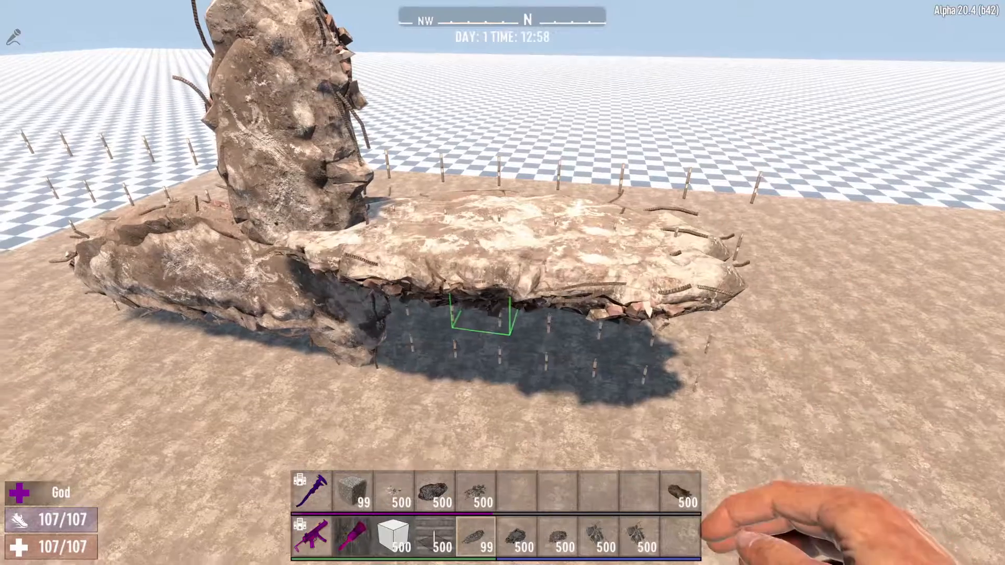
right_click(503, 283)
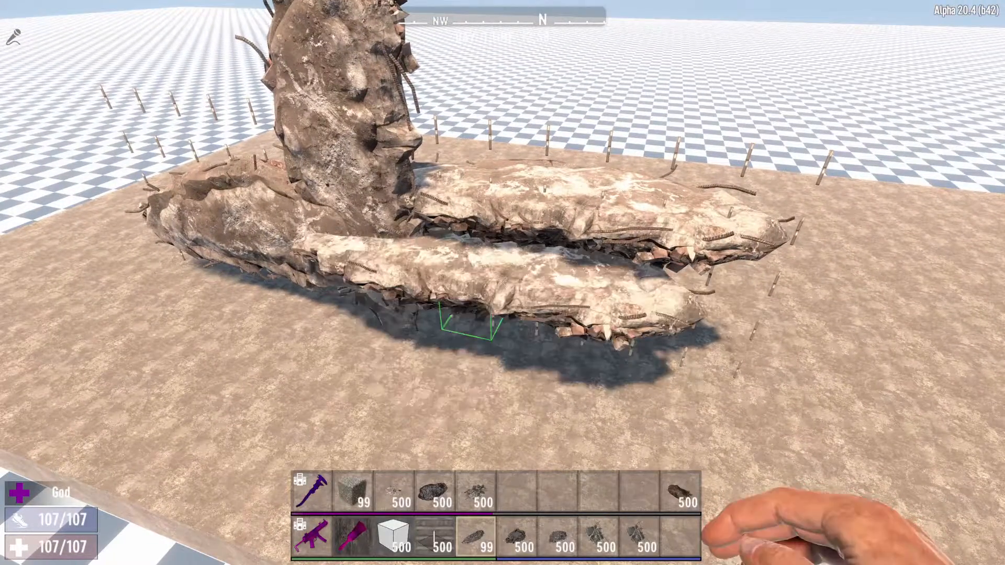
- Rotate the concrete slab rubble block upright with its slabs facing outward and place it at the end of the flat brick rubble
key("1")
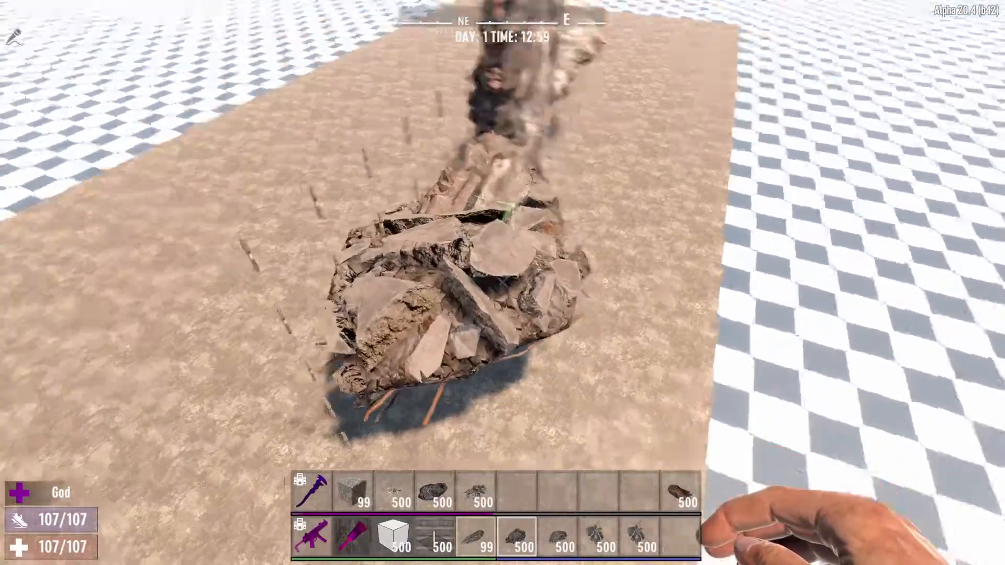
key("s")
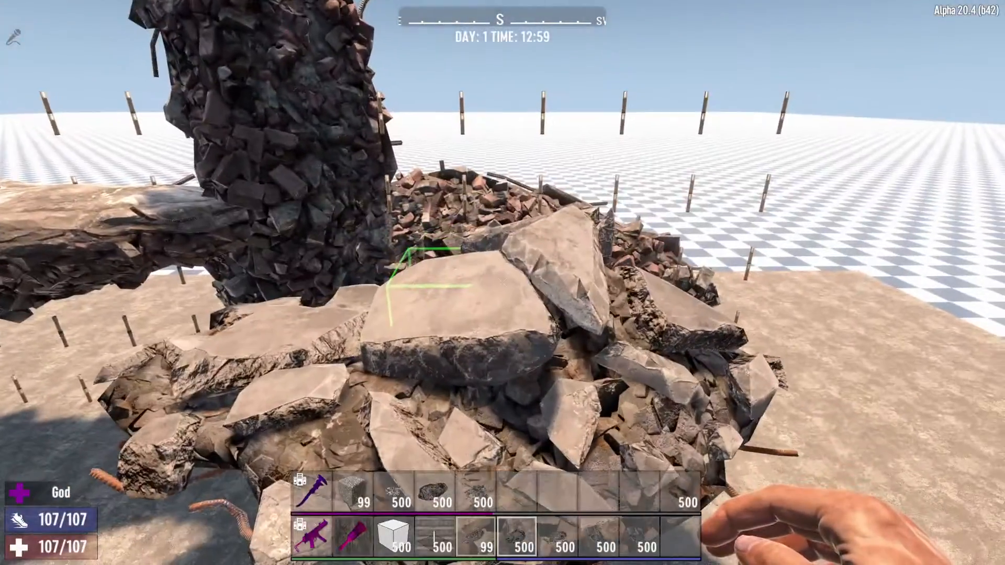
key("w")
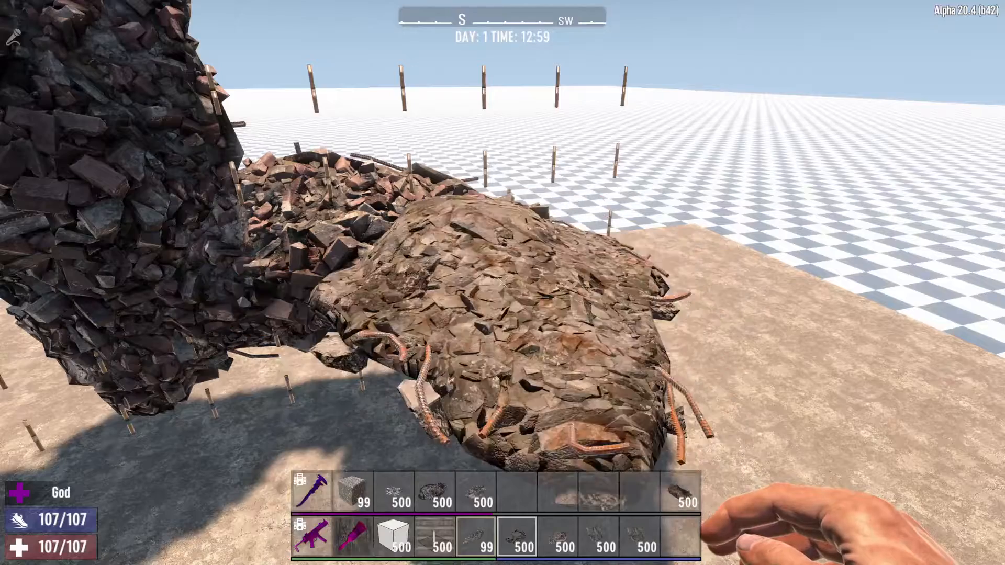
right_click(503, 283)
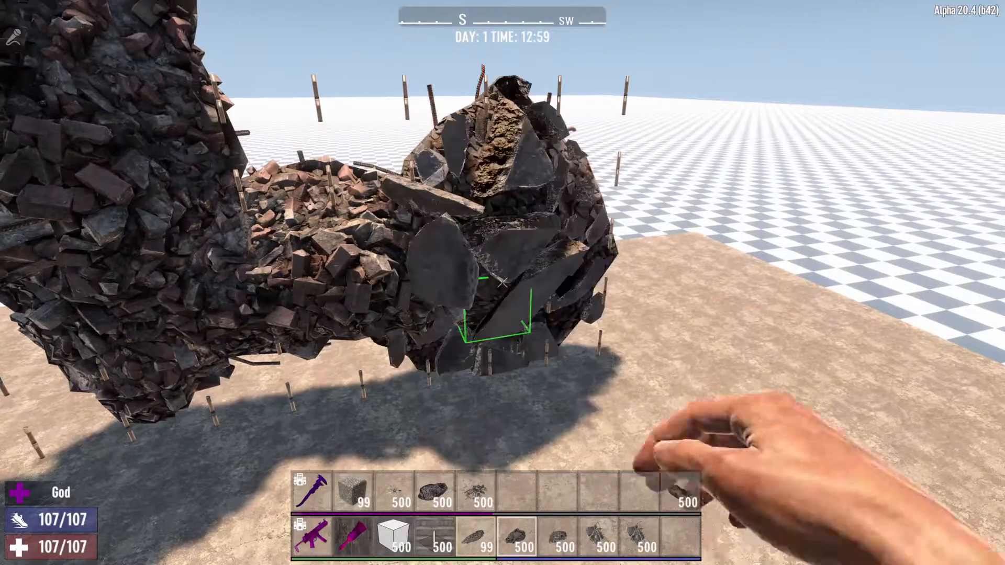
- Place one upright concrete slab rubble block beneath the long flat rubble and another above it along the pillar grid
key("a")
key("s")
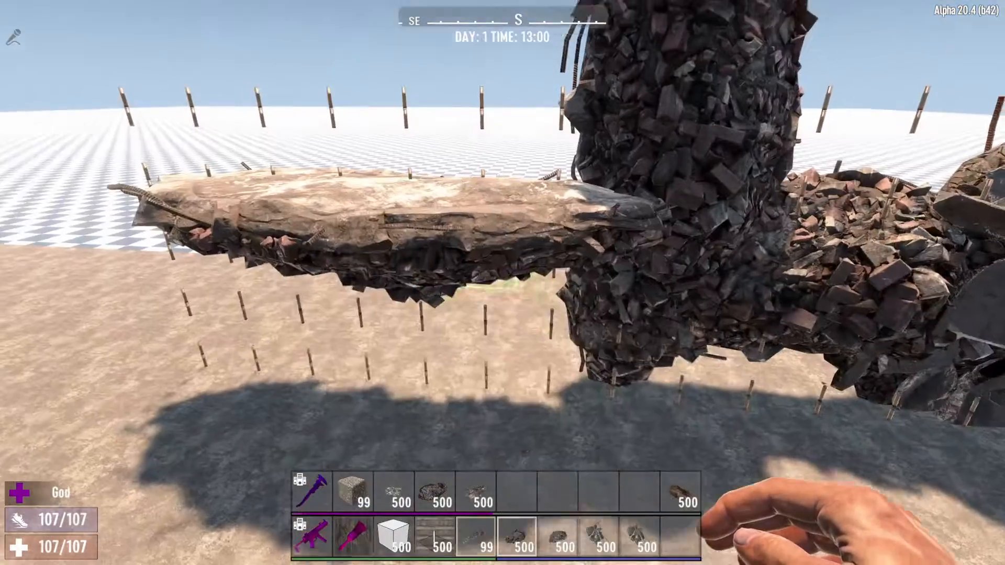
right_click(503, 283)
left_click(502, 283)
right_click(504, 283)
left_click(503, 282)
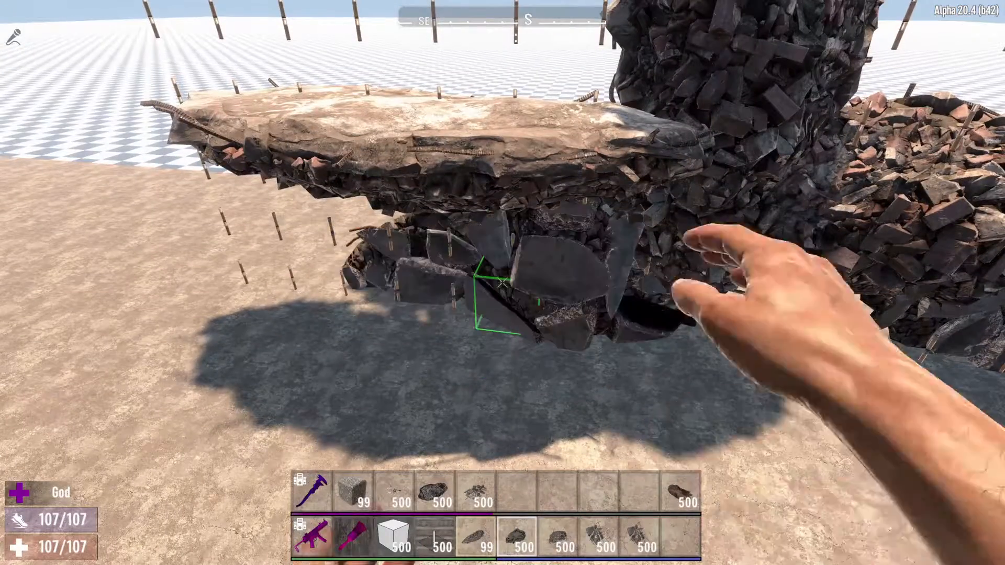
right_click(502, 283)
left_click(503, 283)
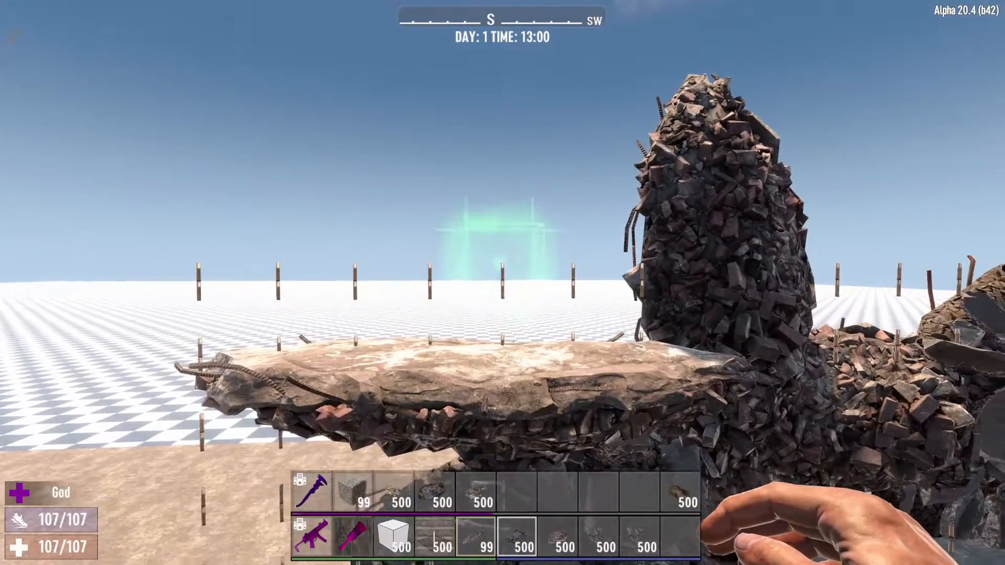
right_click(502, 283)
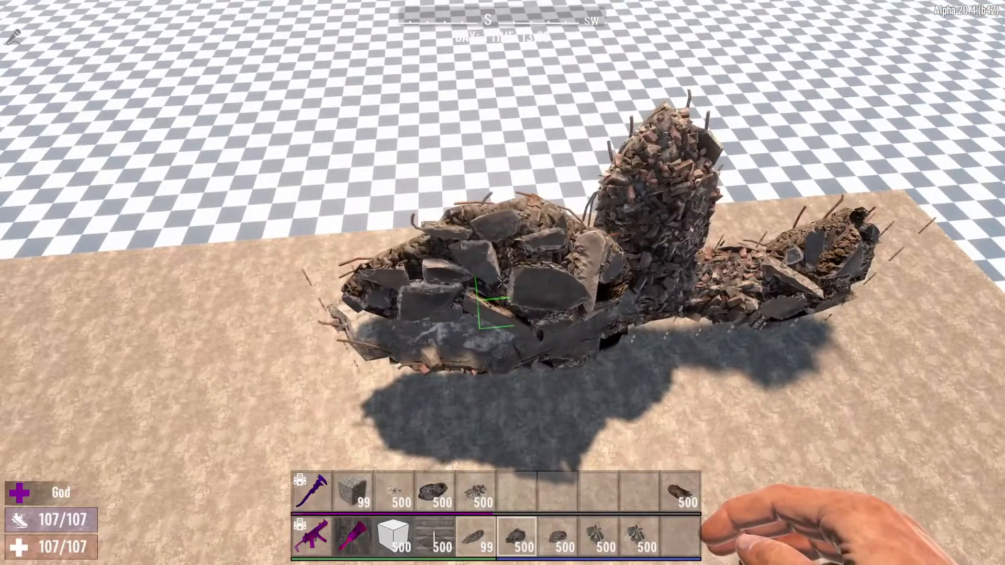
right_click(503, 283)
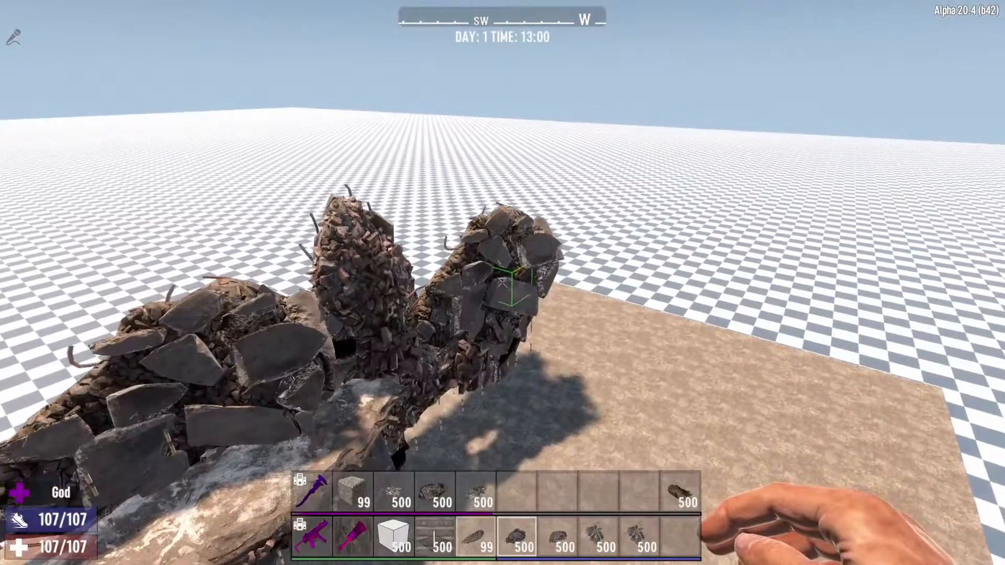
- Inspect the rubble wall's front and its thickness from the end, checking how the upright slab blocks line up
key("1")
key("d")
key("w")
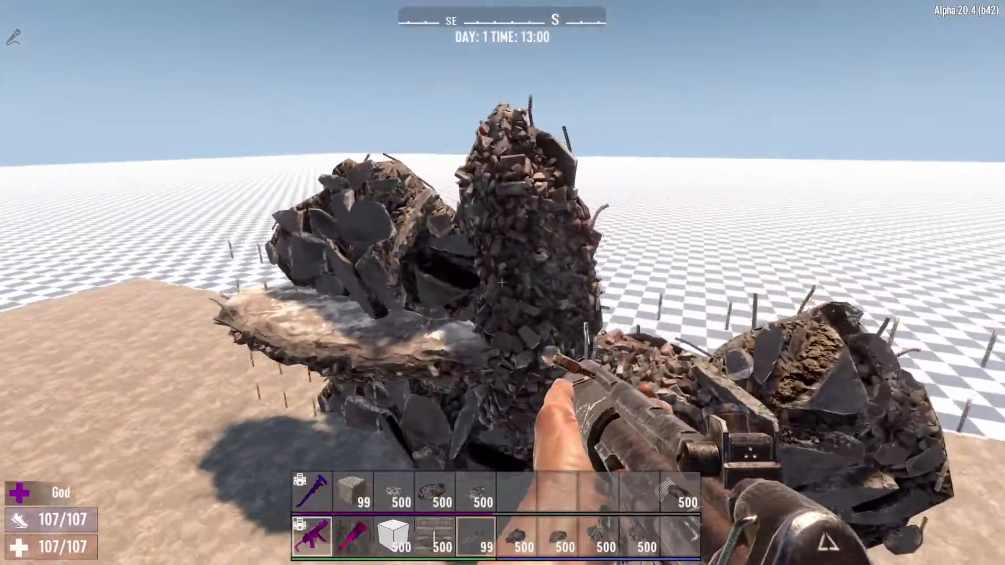
key("d")
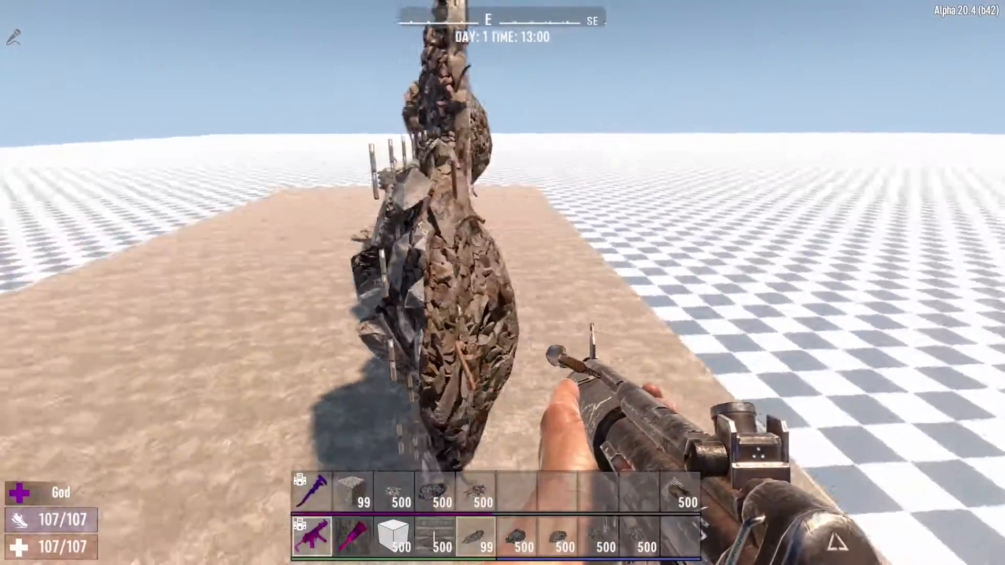
key("a")
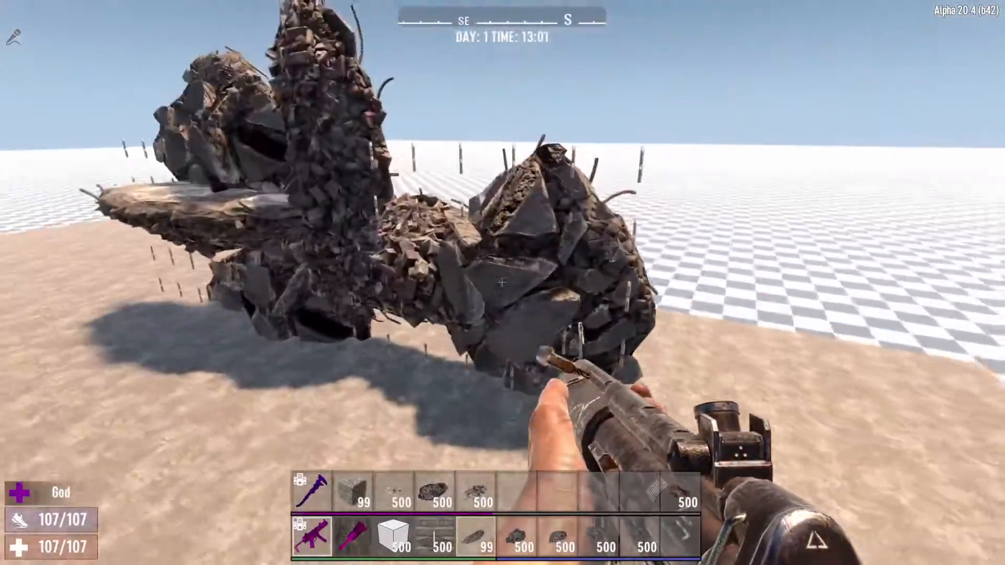
key("a")
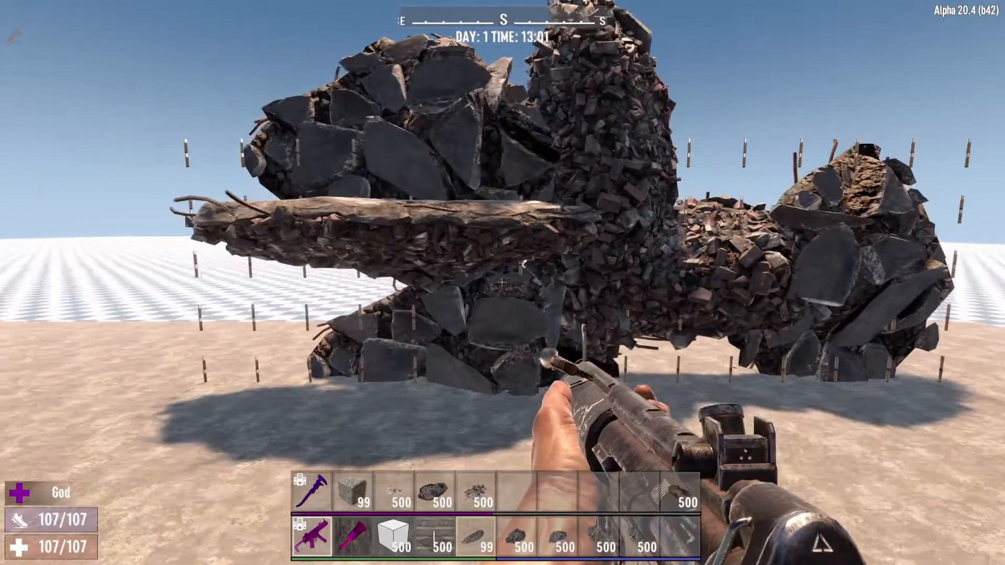
- Equip the round rubble block with the smooth concrete side and choose the On Face rotation for it
key("w")
key("6")
key("w")
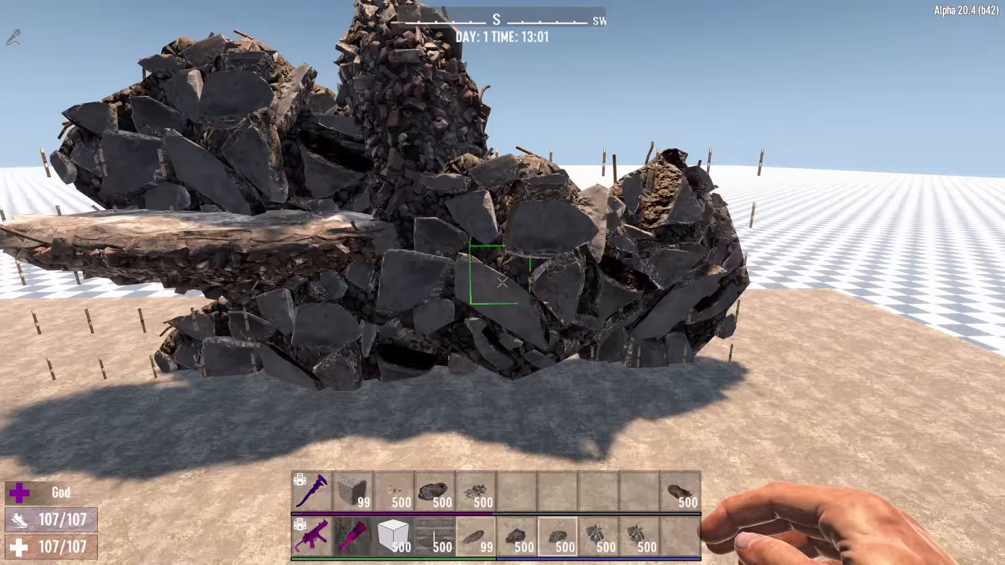
scroll(503, 283, "down", 1)
scroll(503, 283, "up", 1)
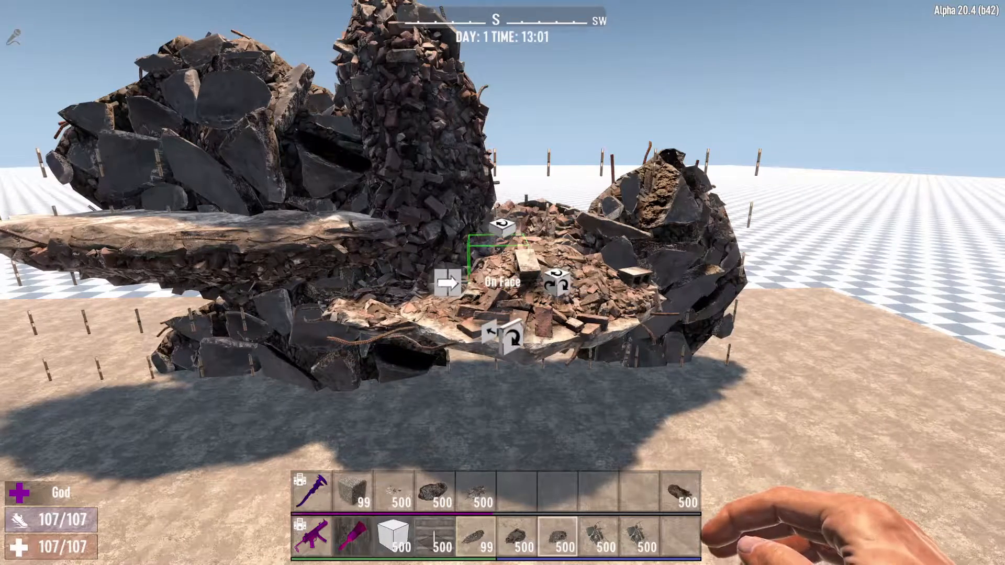
key("s")
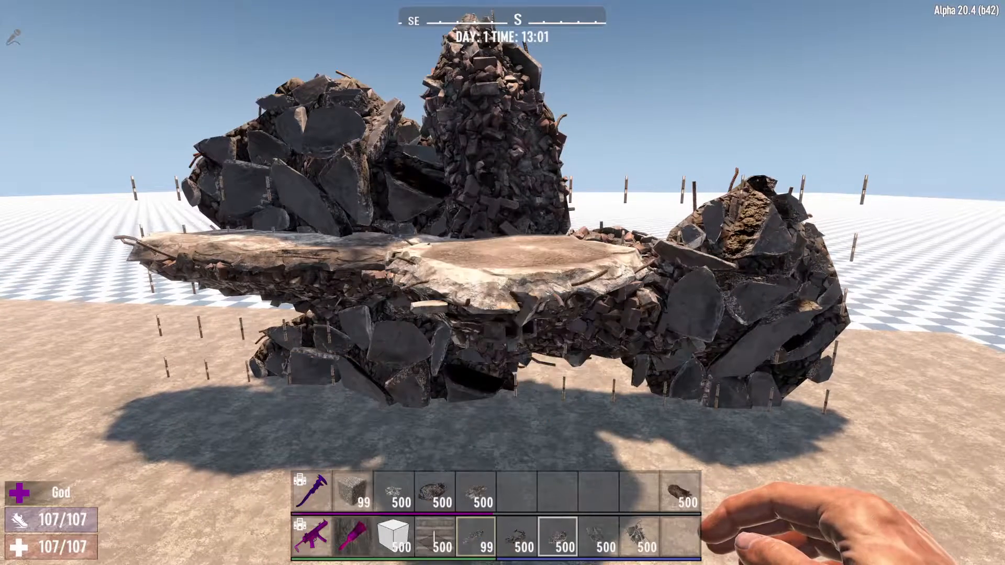
- Turn the round rubble's smooth side outward, place it in front of the brick rubble, and add a second one higher beside it
right_click(503, 283)
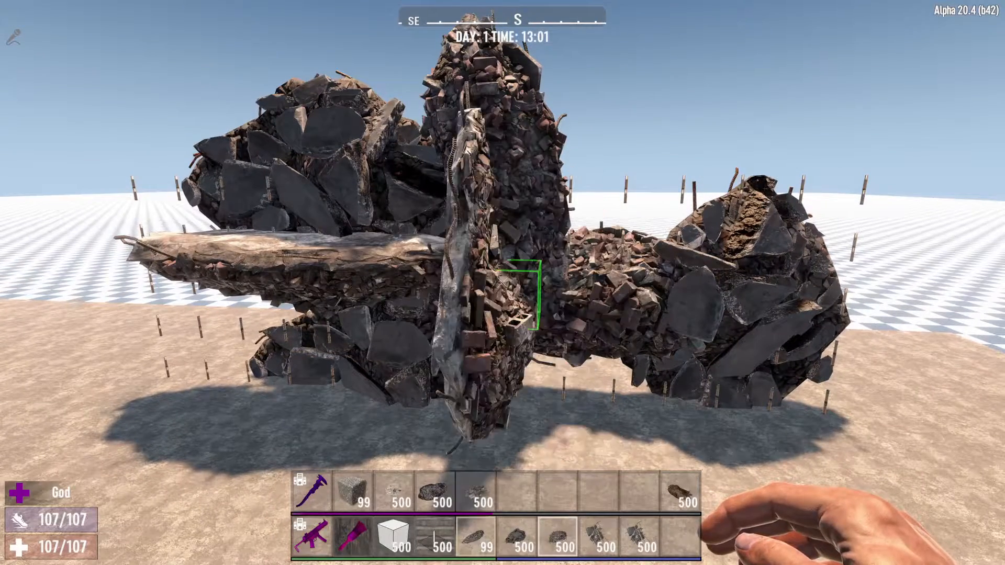
right_click(503, 283)
left_click(502, 282)
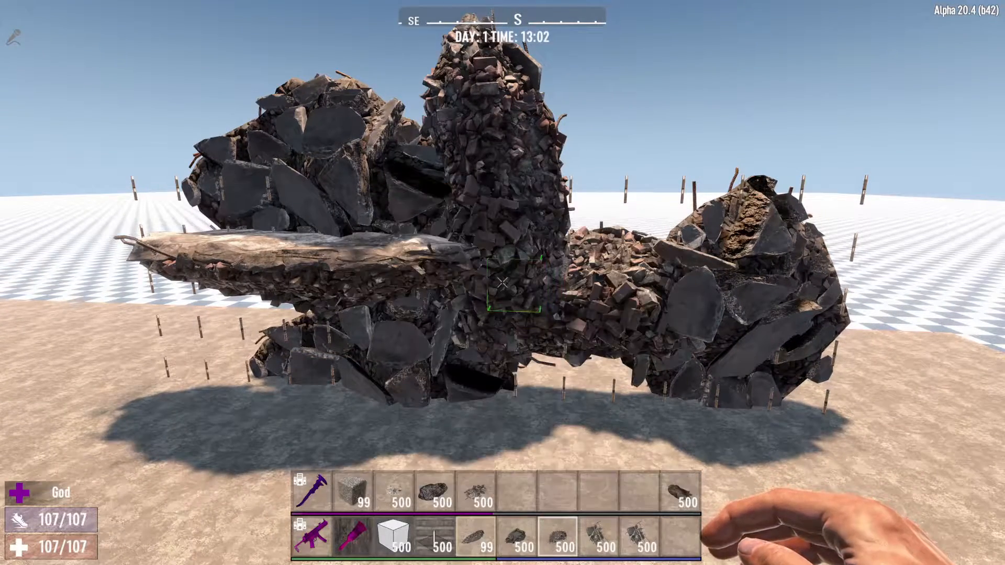
right_click(503, 282)
key("d")
key("s")
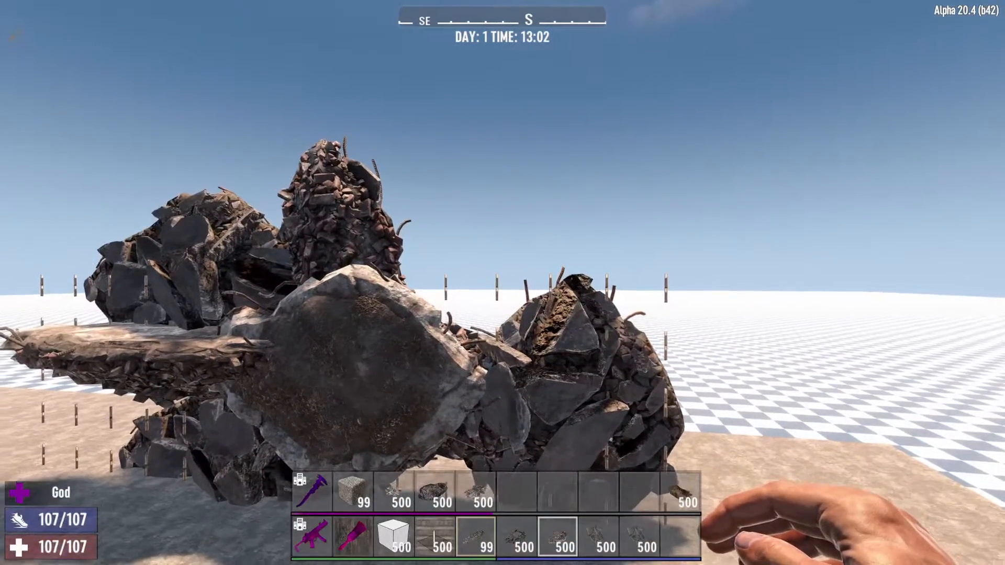
right_click(503, 282)
- Examine the rubble wall from the front, the end, behind and above to judge its overall shape and depth
key("1")
key("w")
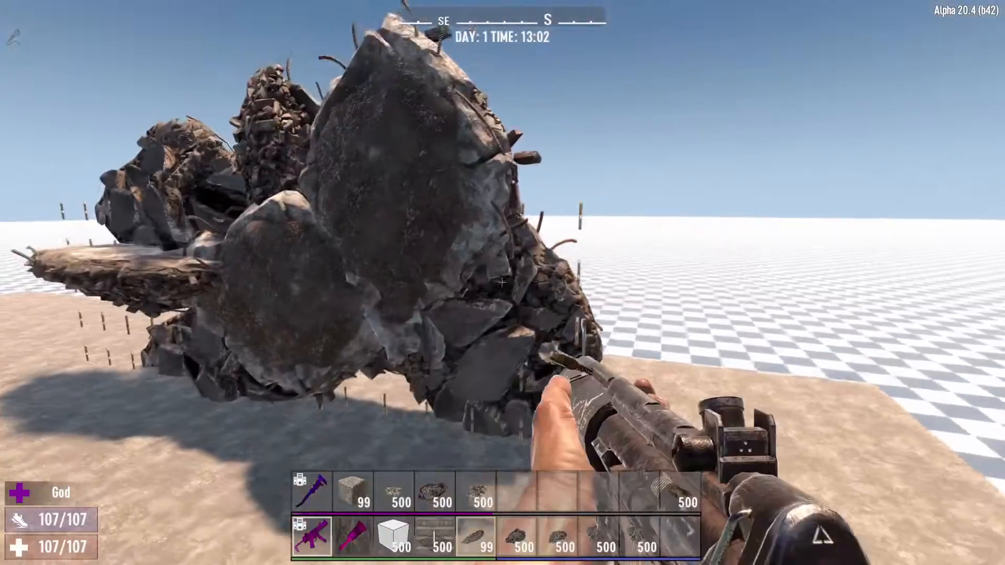
key("s")
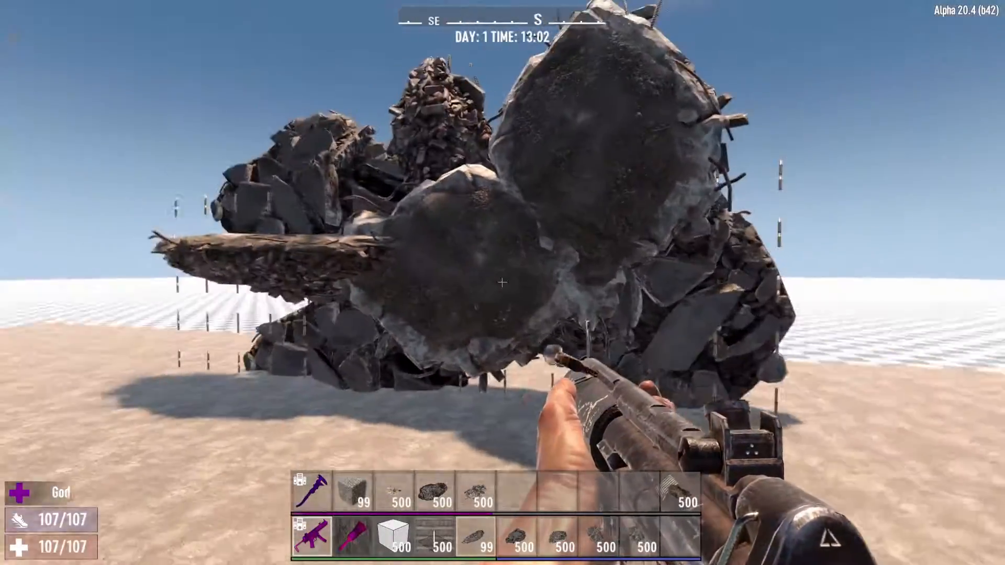
key("w")
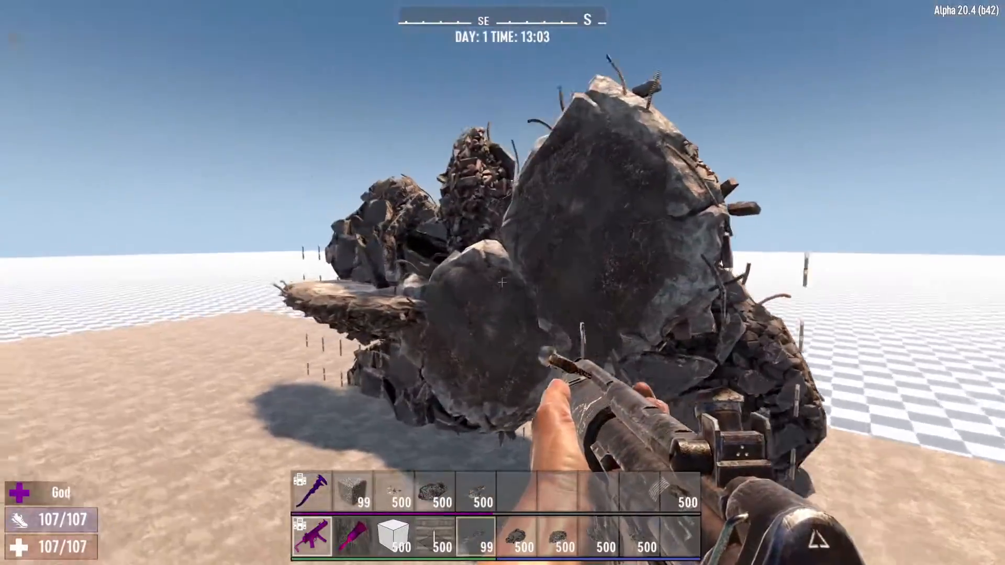
key("space")
key("a")
key("c")
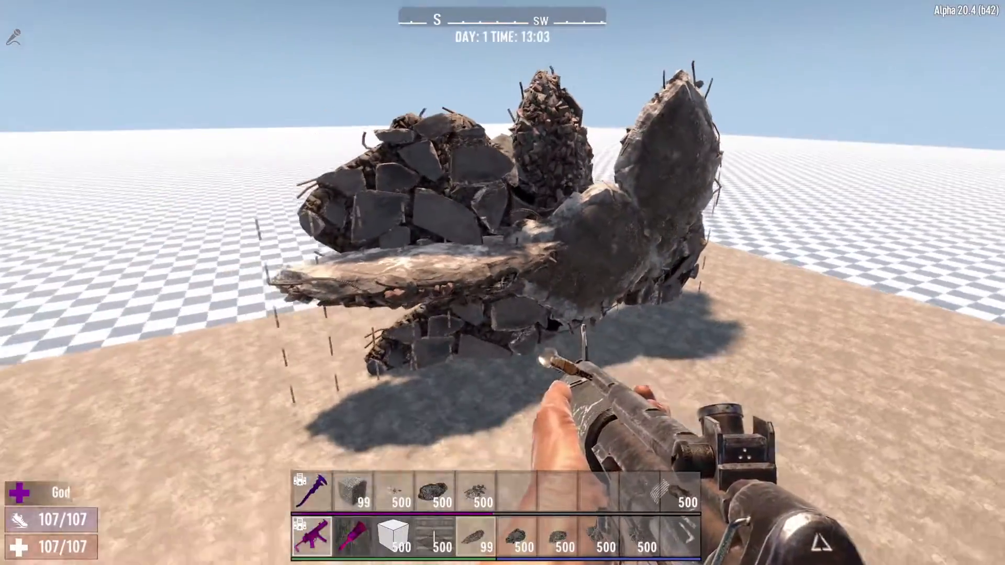
key("a")
key("a")
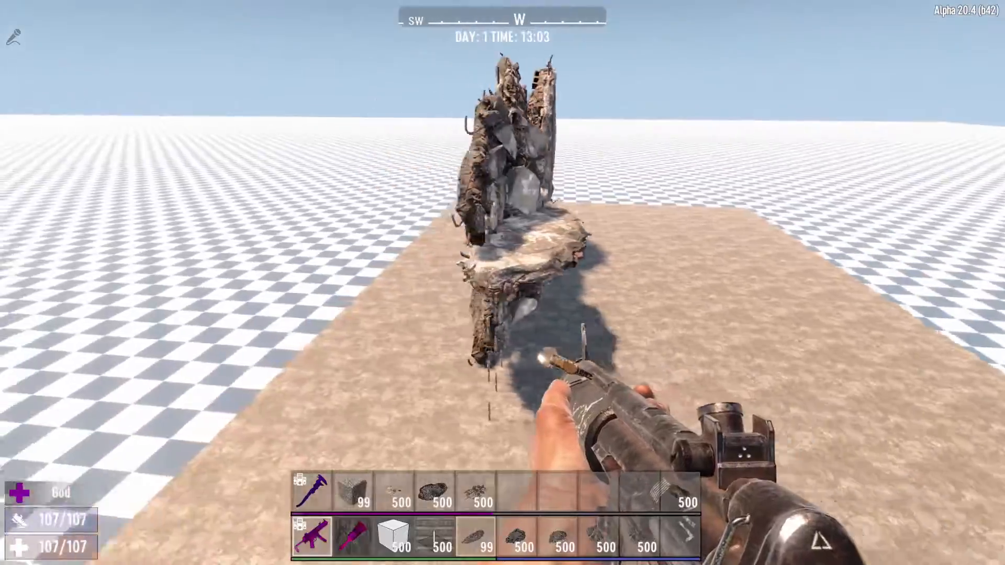
key("c")
key("a")
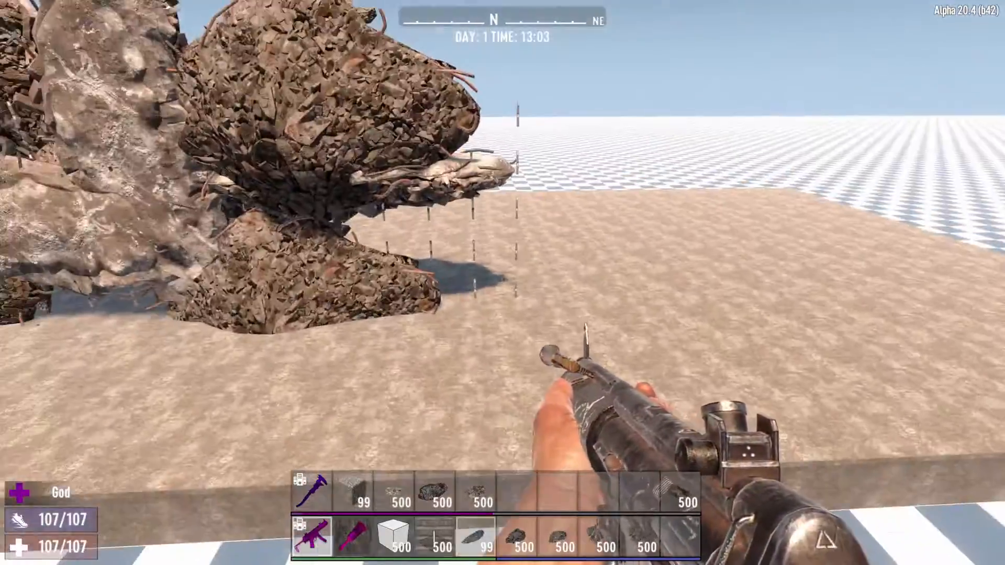
key("d")
key("d")
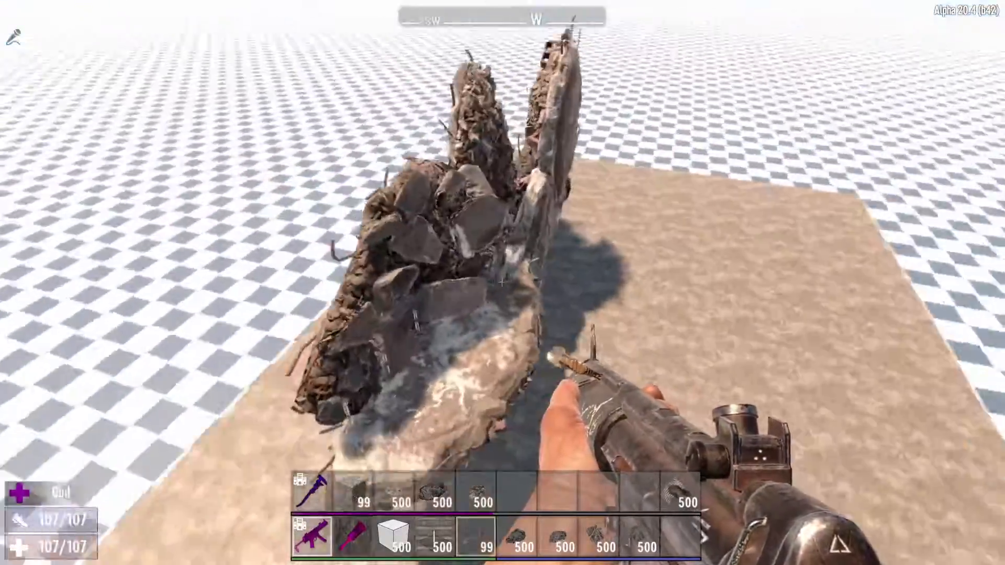
key("c")
key("d")
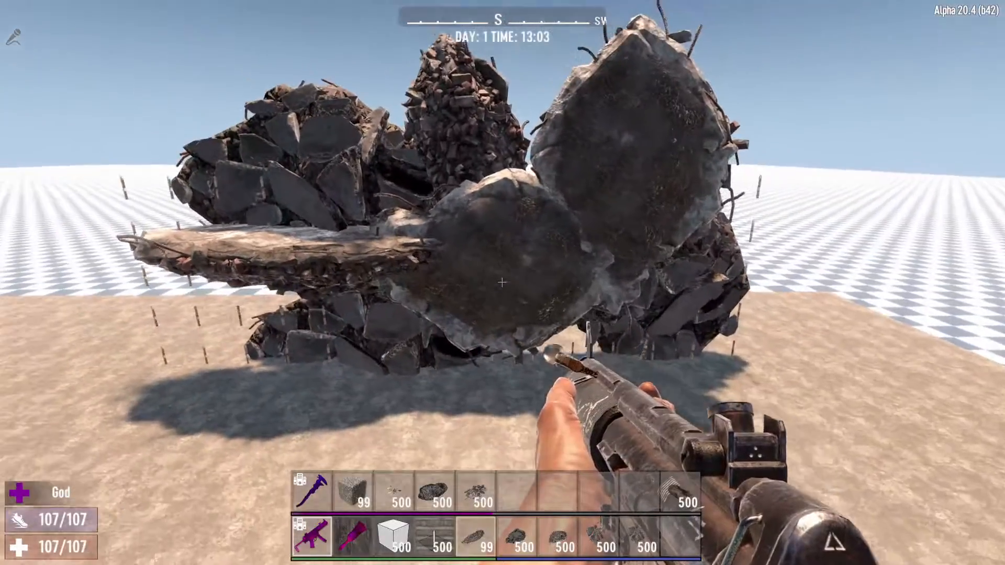